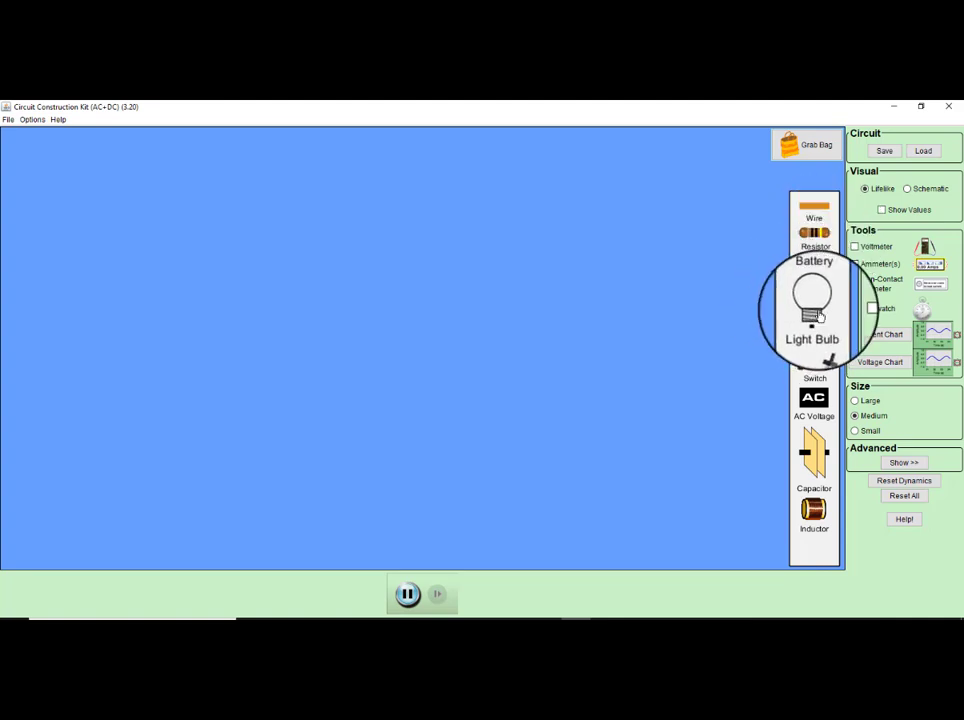
Step: Place three light bulbs in a row along the upper part of the workspace
left_click_drag(813, 300, 125, 195)
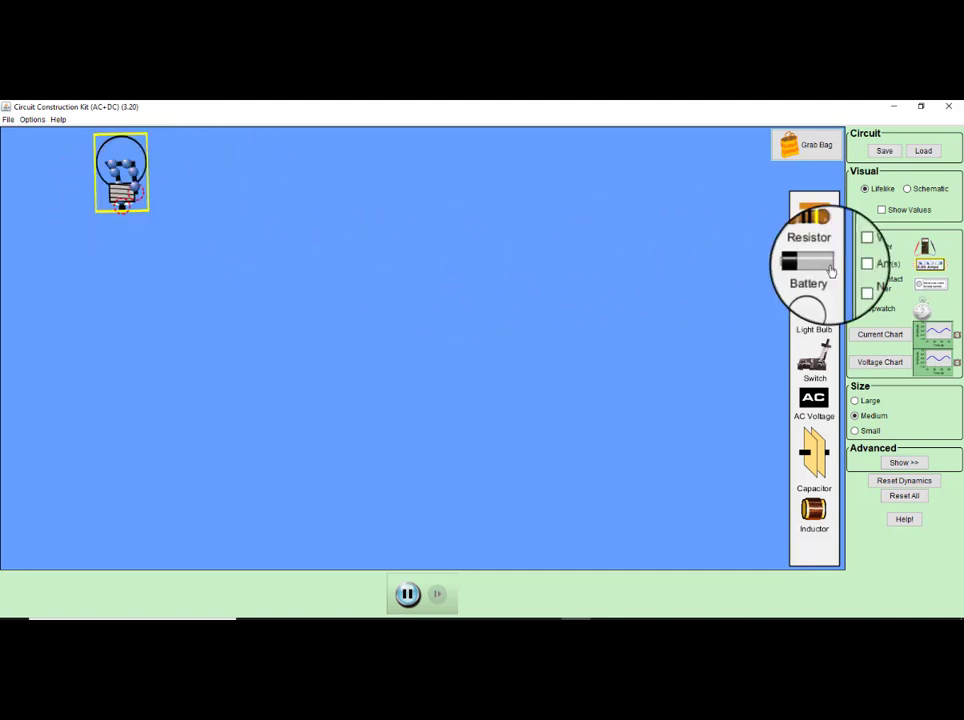
left_click_drag(813, 302, 226, 195)
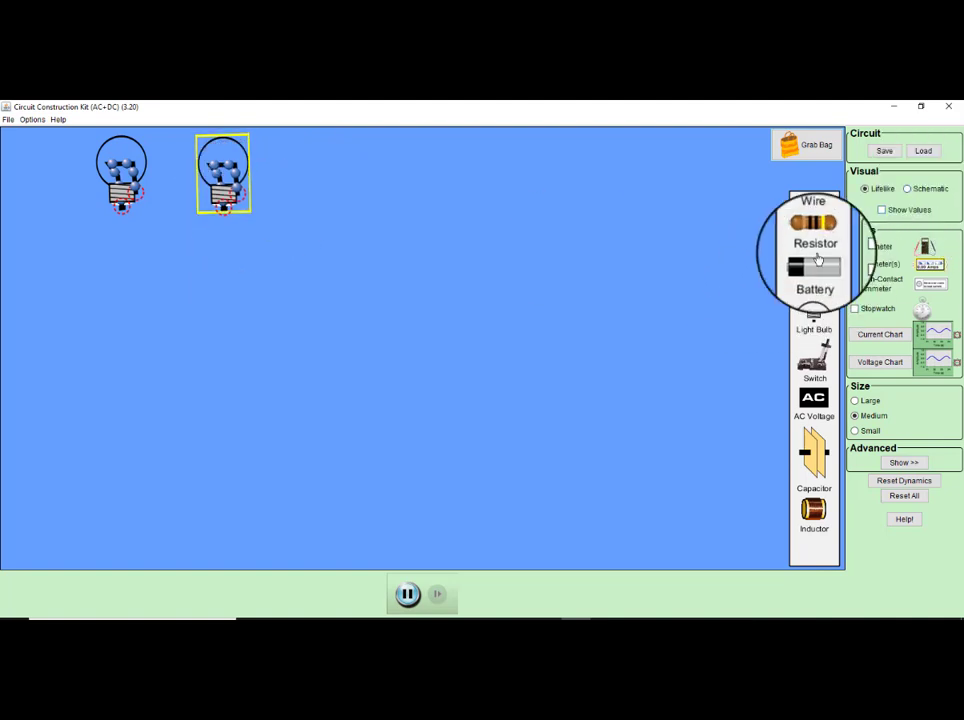
left_click_drag(822, 236, 326, 208)
Step: Enable ammeters and place an ammeter, a switch and a battery in a row below the bulbs
left_click(855, 263)
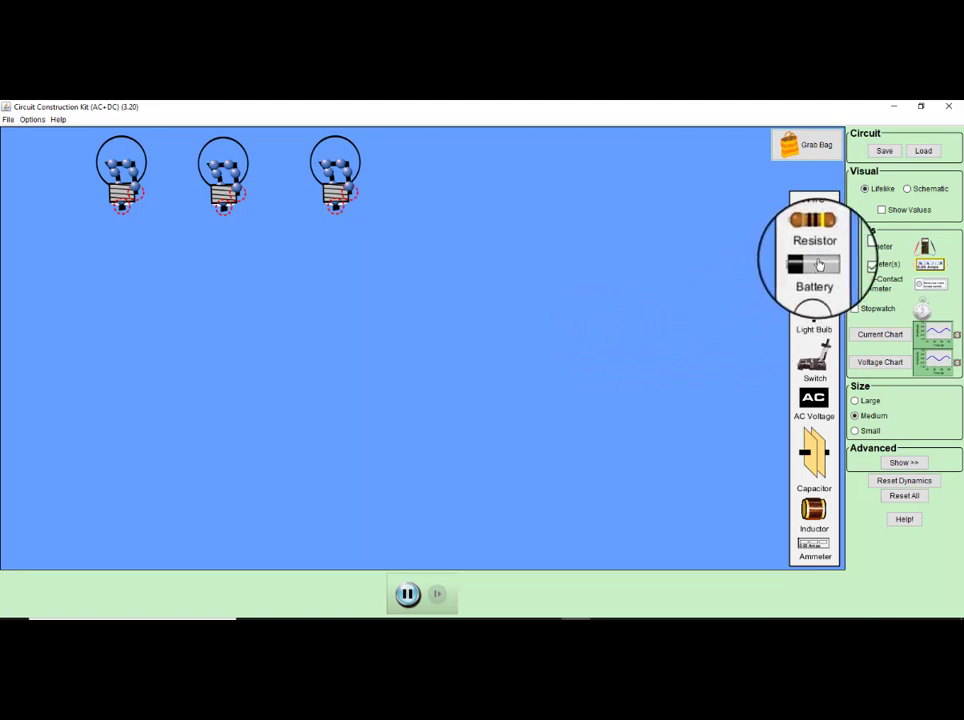
left_click_drag(818, 264, 289, 397)
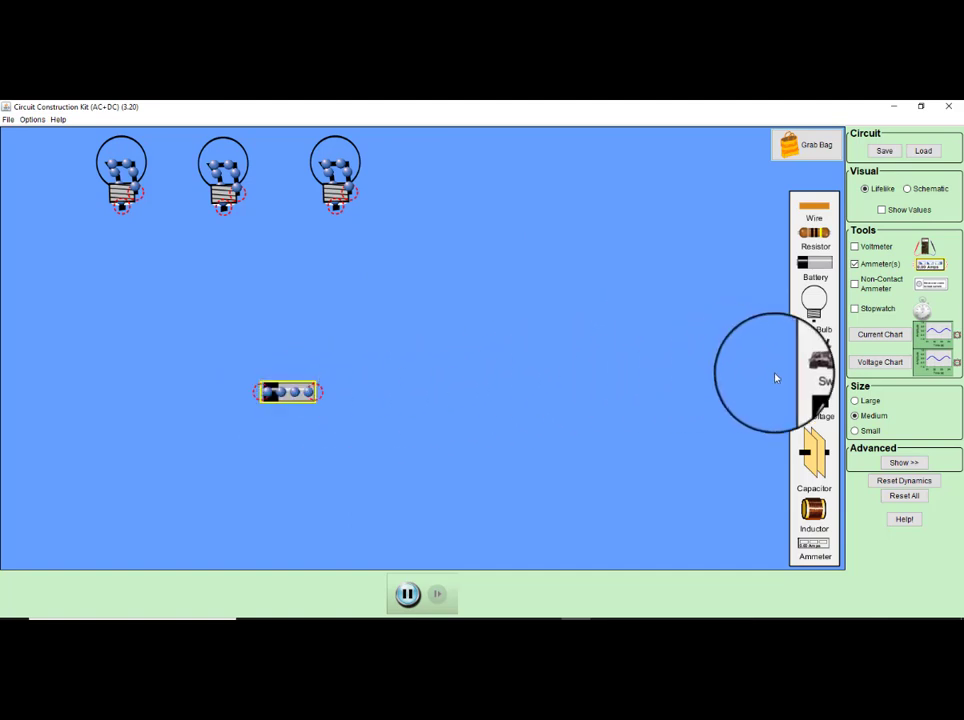
left_click_drag(810, 371, 170, 392)
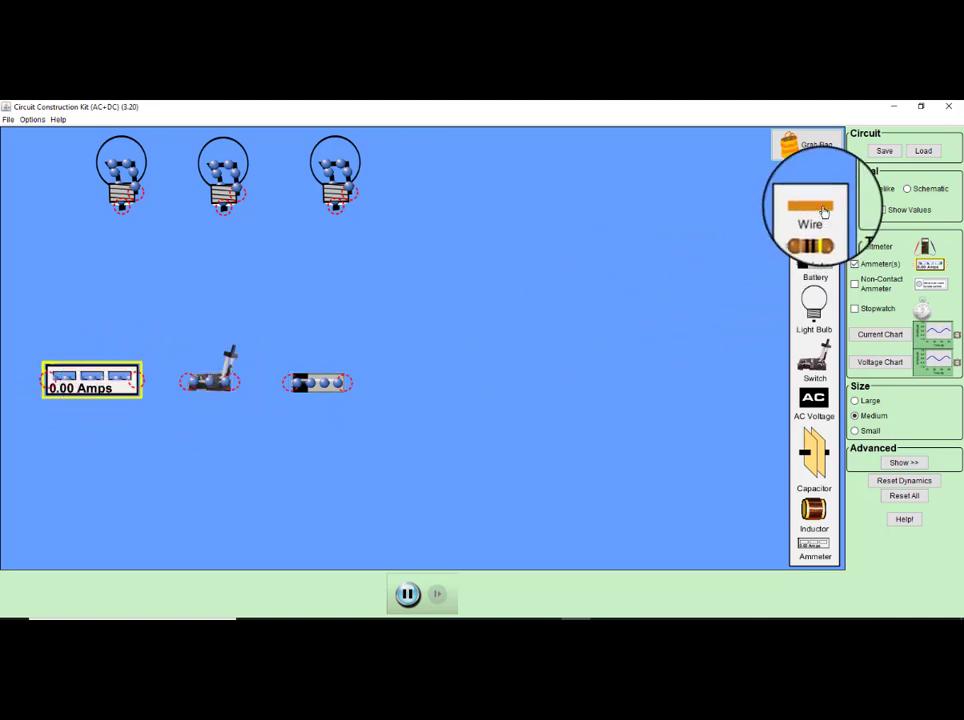
Step: Wire the ammeter, switch and battery together in a row, and link the three bulbs in series with wires
left_click_drag(820, 212, 274, 368)
left_click_drag(814, 212, 160, 368)
left_click_drag(814, 210, 194, 210)
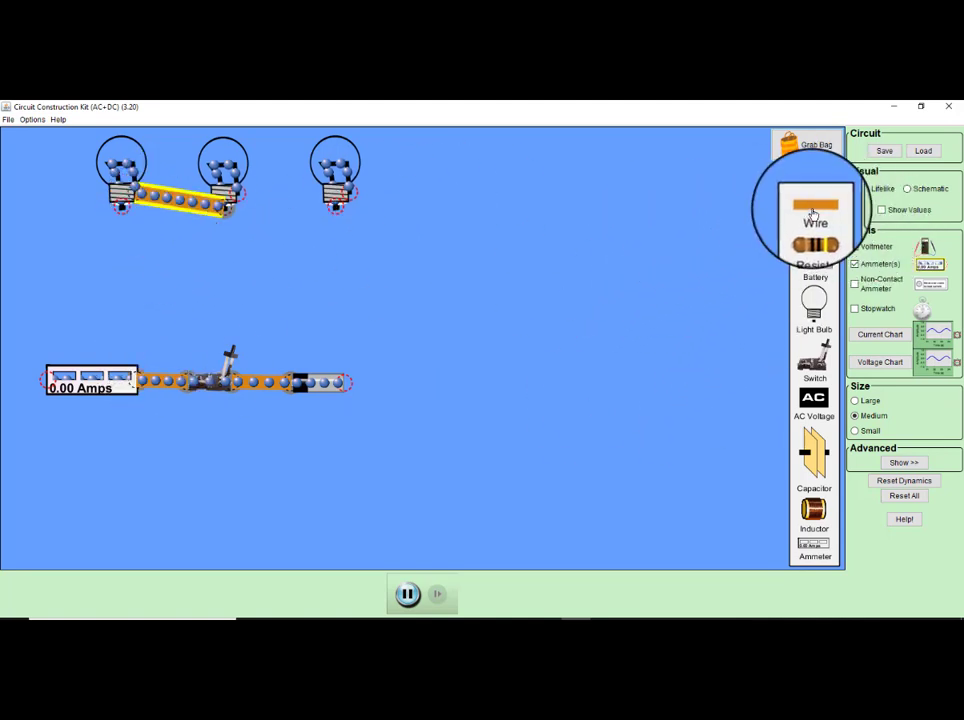
left_click_drag(813, 213, 295, 231)
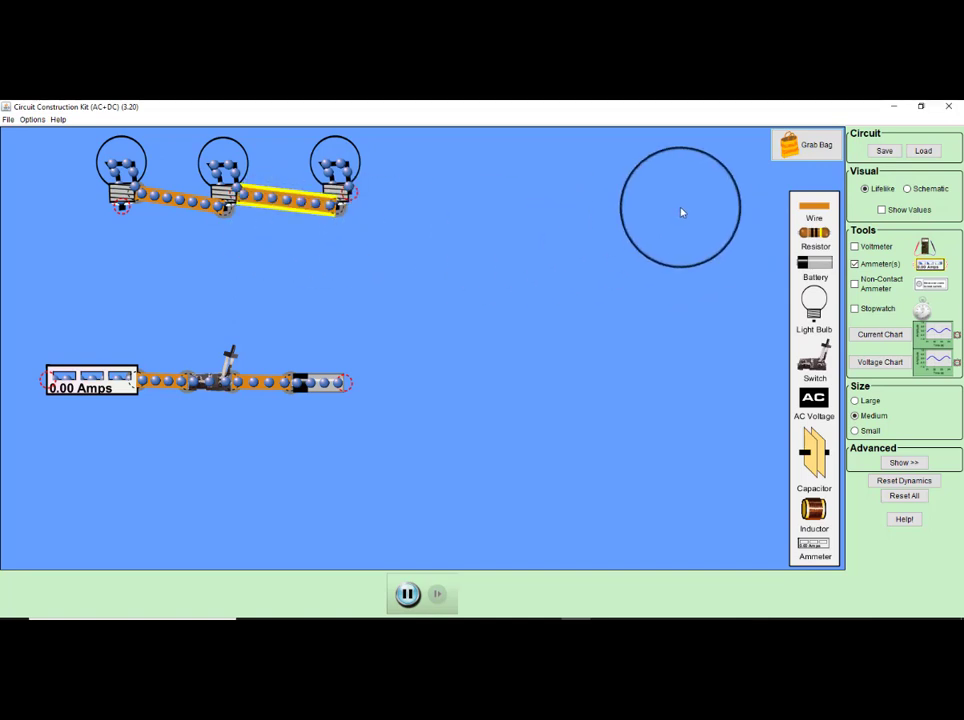
Step: Connect the third bulb's free terminal to the battery's free end with three wires forming the right side of the loop
left_click_drag(814, 208, 405, 196)
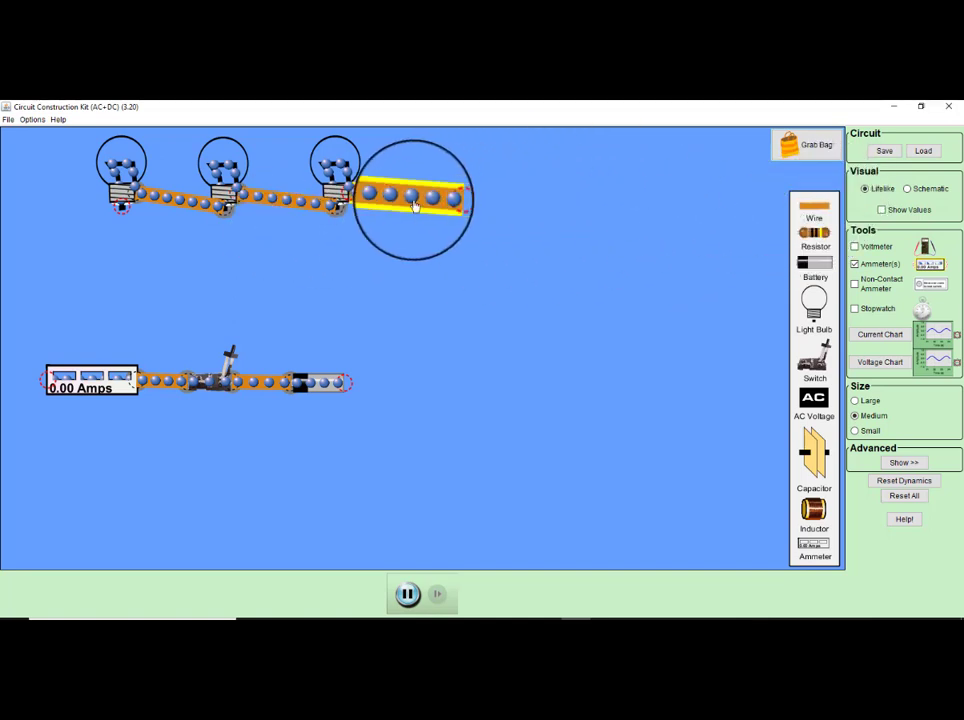
left_click_drag(814, 215, 425, 370)
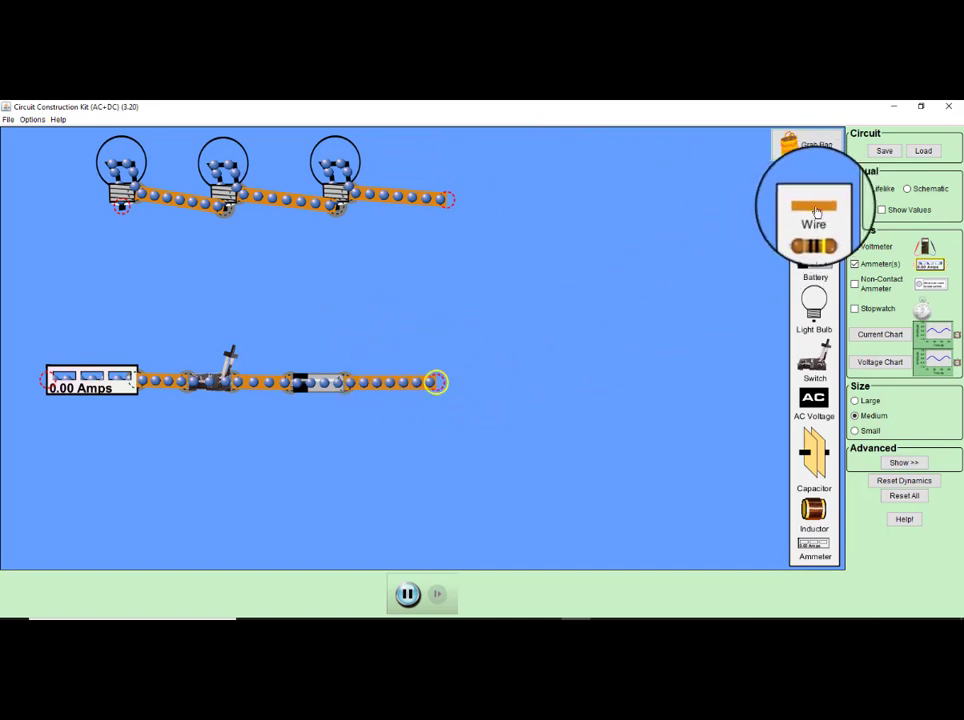
left_click_drag(814, 212, 437, 381)
Step: Close the loop by wiring the first bulb to the ammeter, shifting the battery, switch and ammeter slightly right to make room
left_click_drag(822, 210, 4, 230)
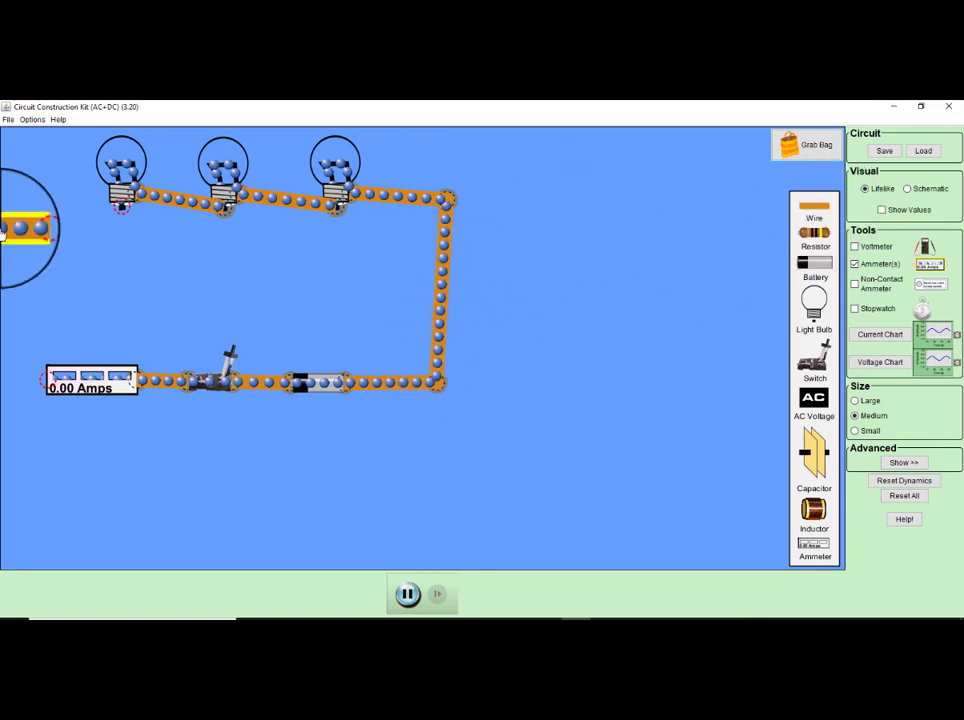
left_click_drag(62, 218, 66, 214)
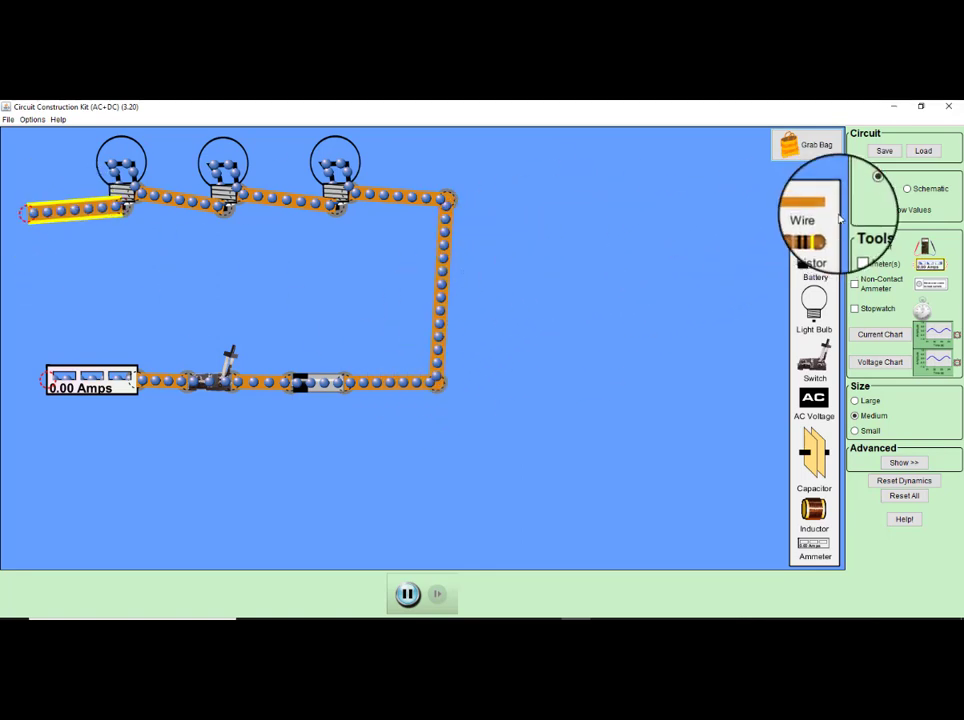
left_click_drag(822, 210, 60, 285)
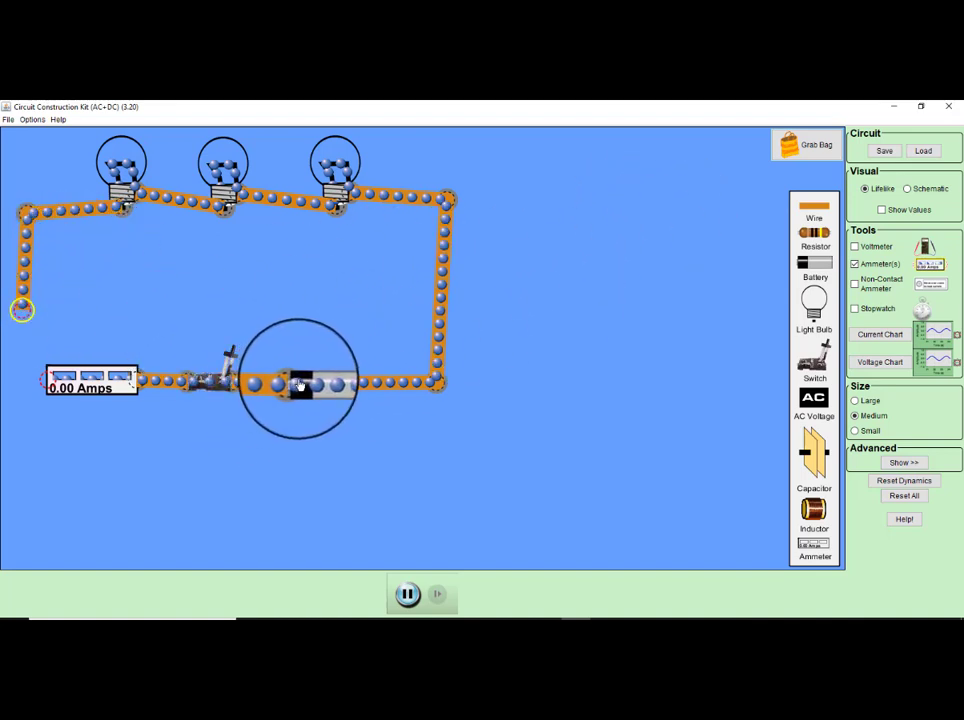
left_click_drag(314, 381, 344, 374)
left_click_drag(219, 391, 244, 388)
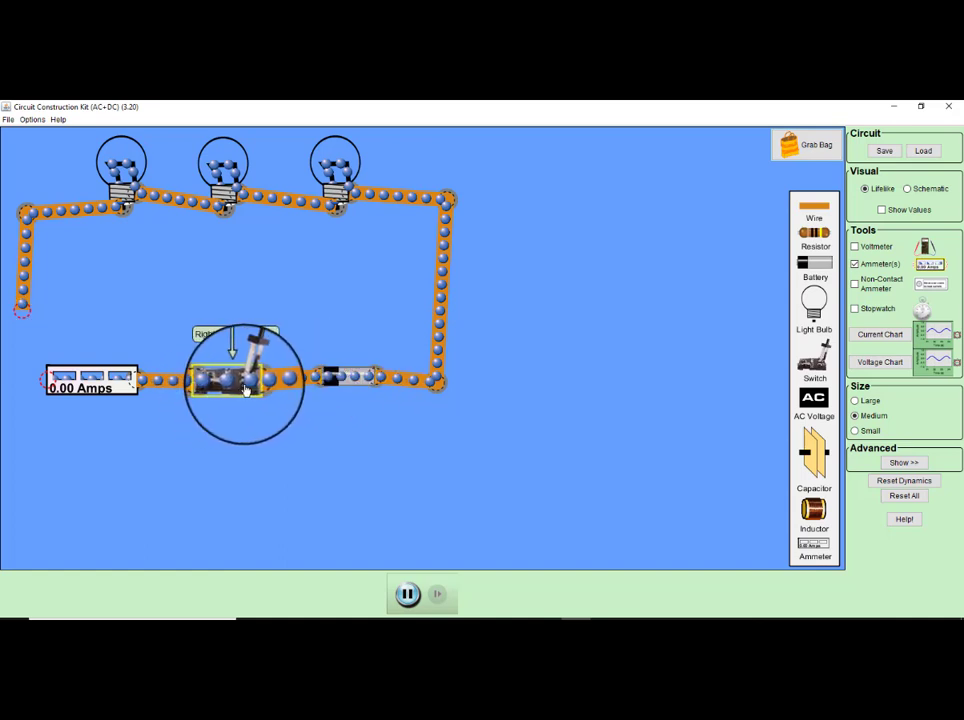
left_click_drag(126, 391, 161, 387)
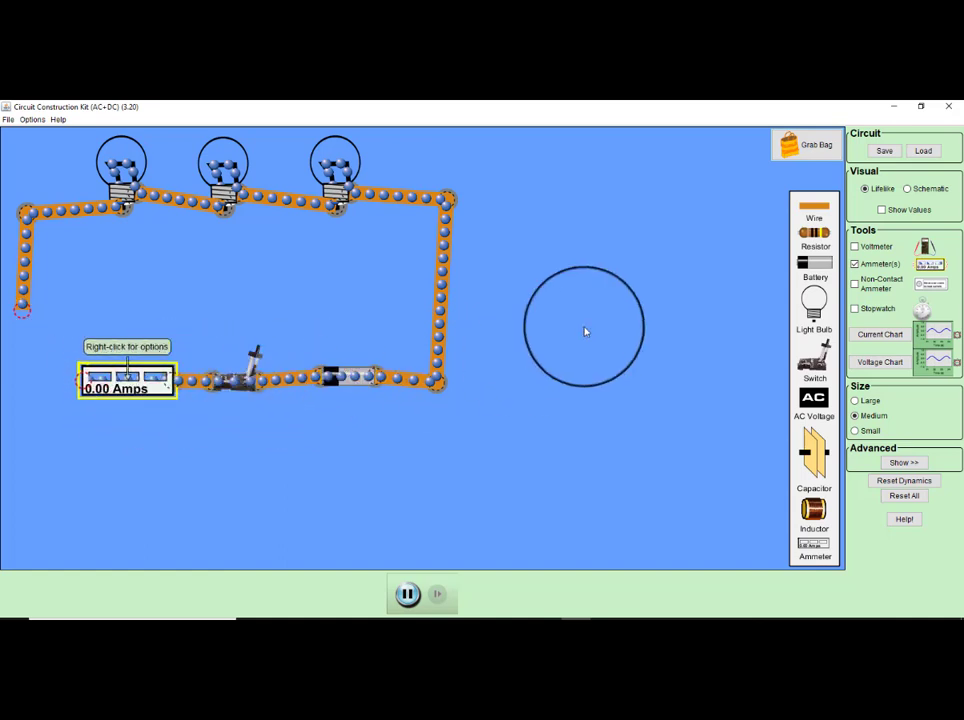
left_click_drag(804, 212, 26, 317)
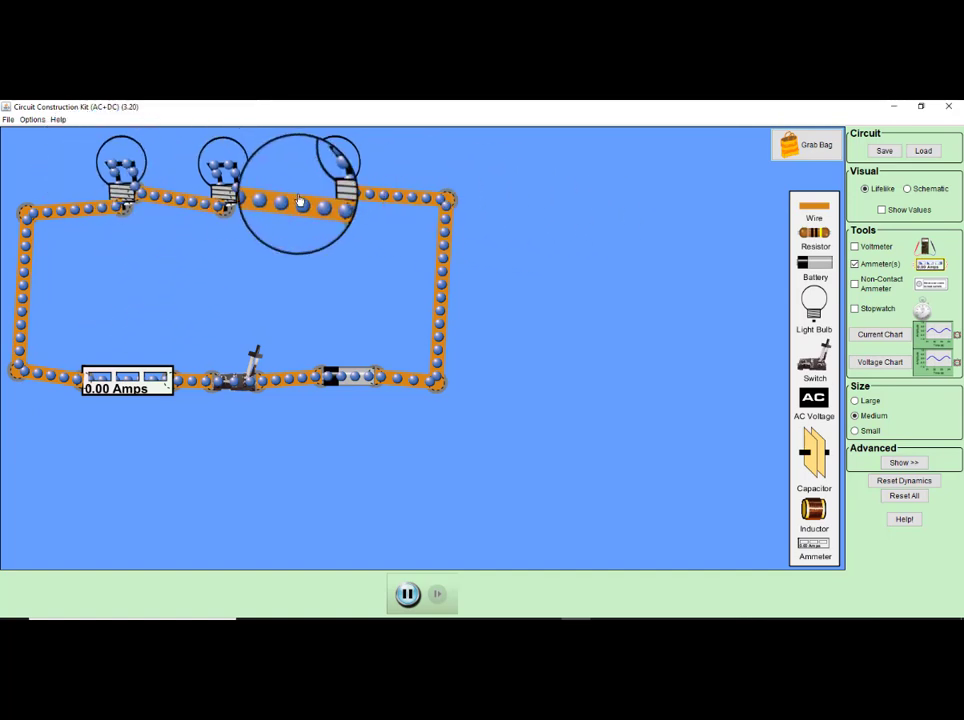
Step: Set the first bulb's resistance to 10 ohms and the second bulb's resistance to 15 ohms
right_click(126, 166)
left_click(165, 172)
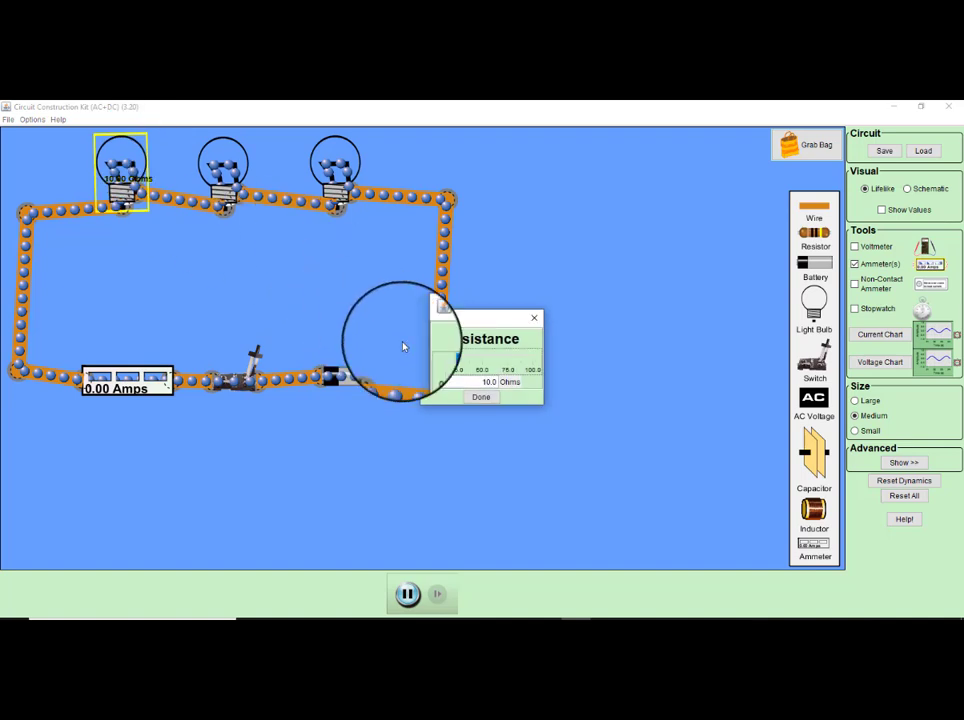
left_click(481, 397)
right_click(220, 168)
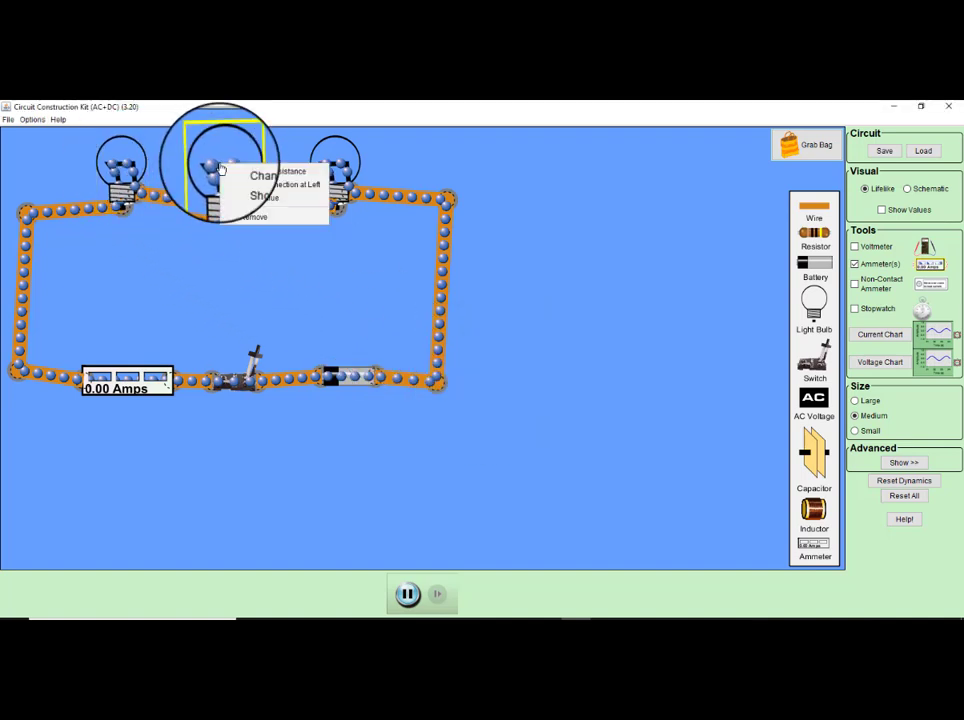
left_click(255, 172)
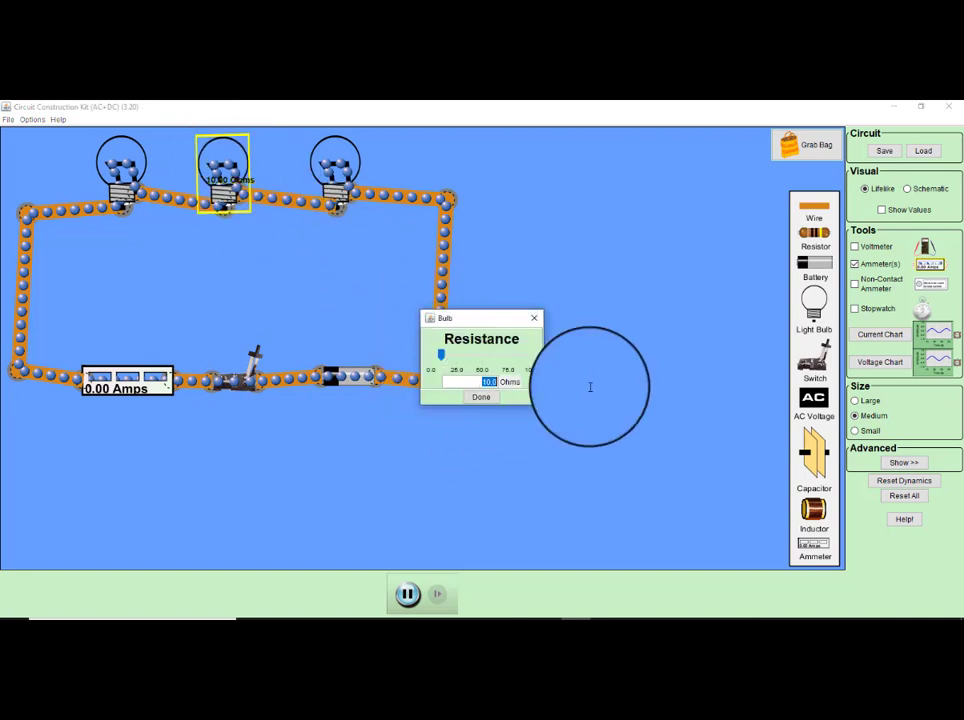
left_click(477, 397)
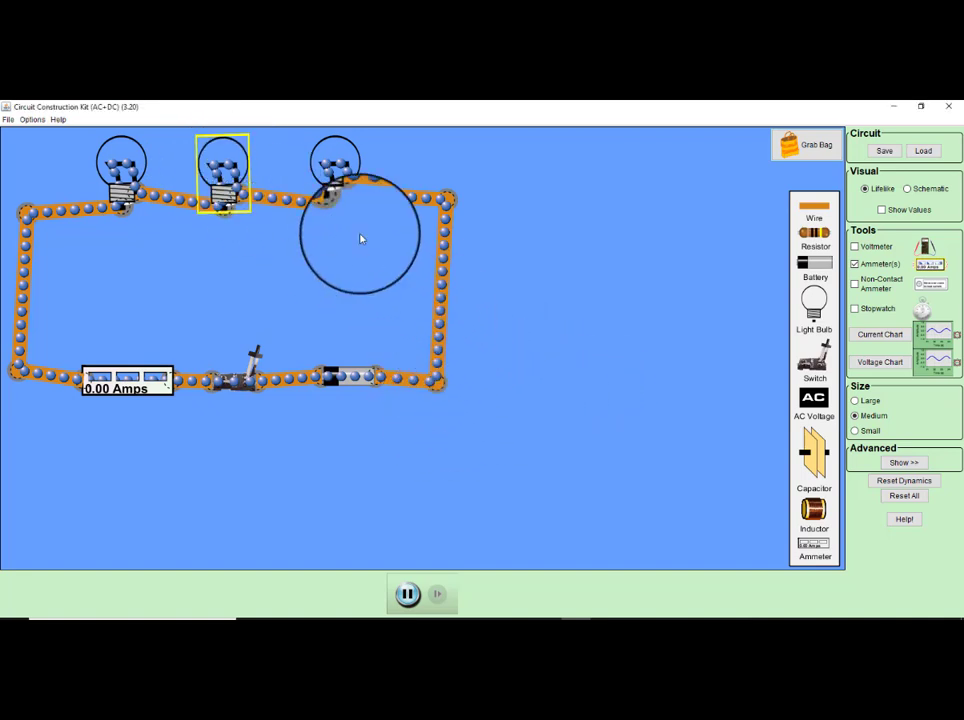
Step: Set the third bulb's resistance to 25 ohms and move the first two bulbs slightly downward
right_click(322, 165)
left_click(350, 173)
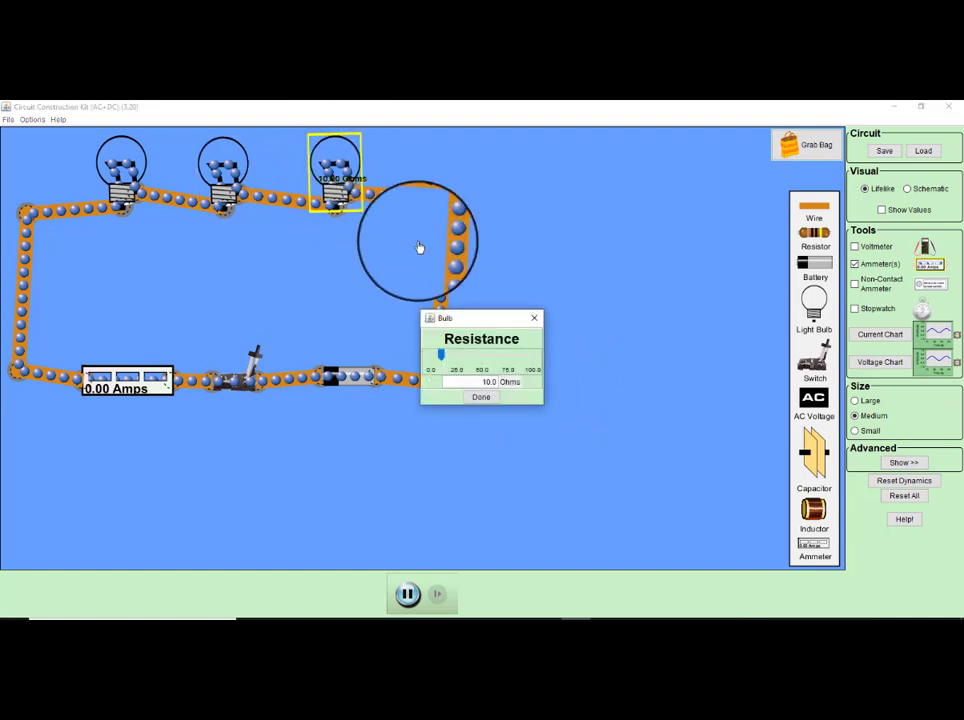
left_click_drag(479, 379, 532, 380)
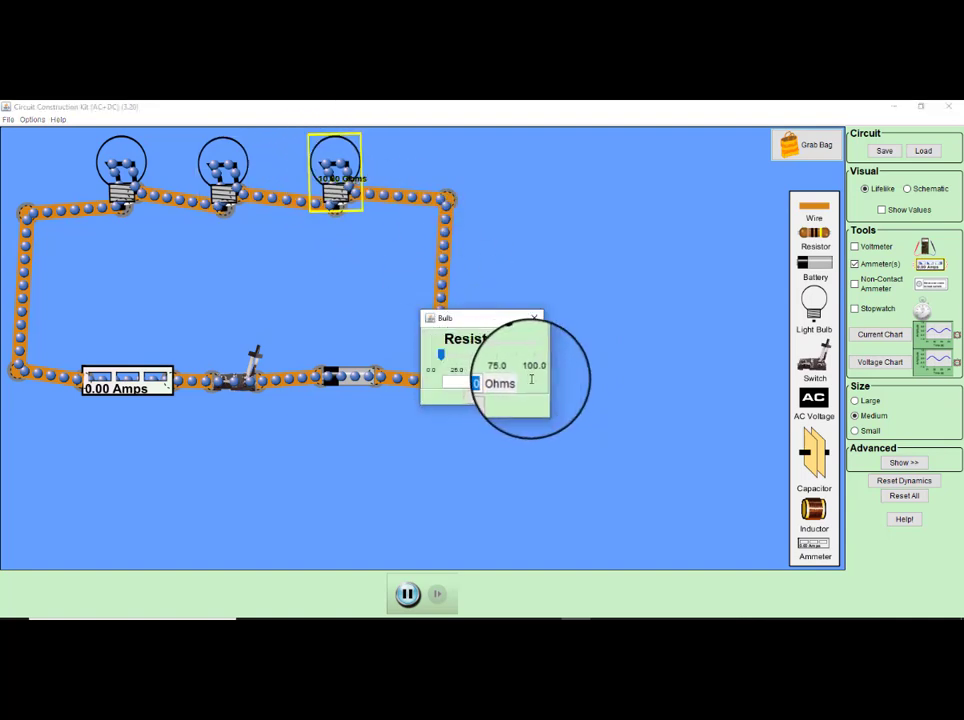
type("25")
left_click(479, 396)
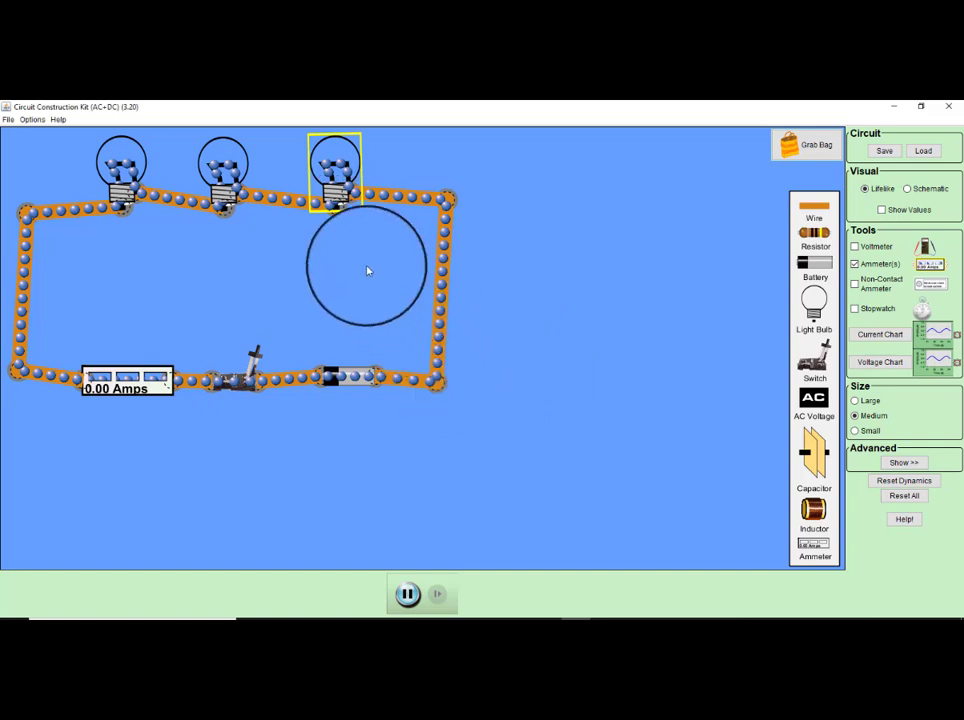
left_click(118, 165)
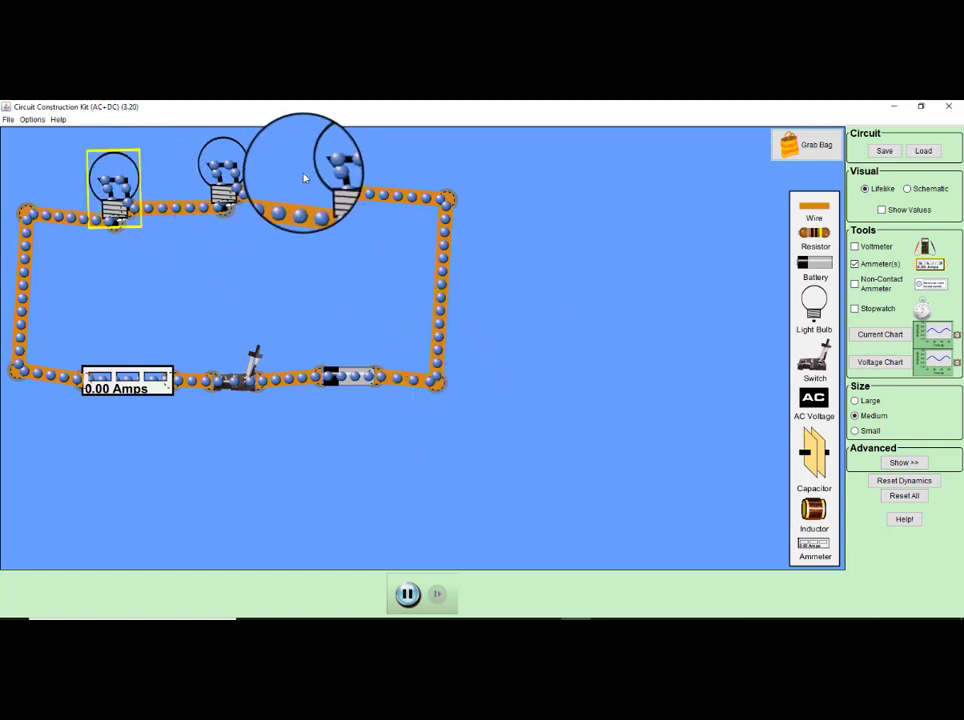
left_click(241, 174)
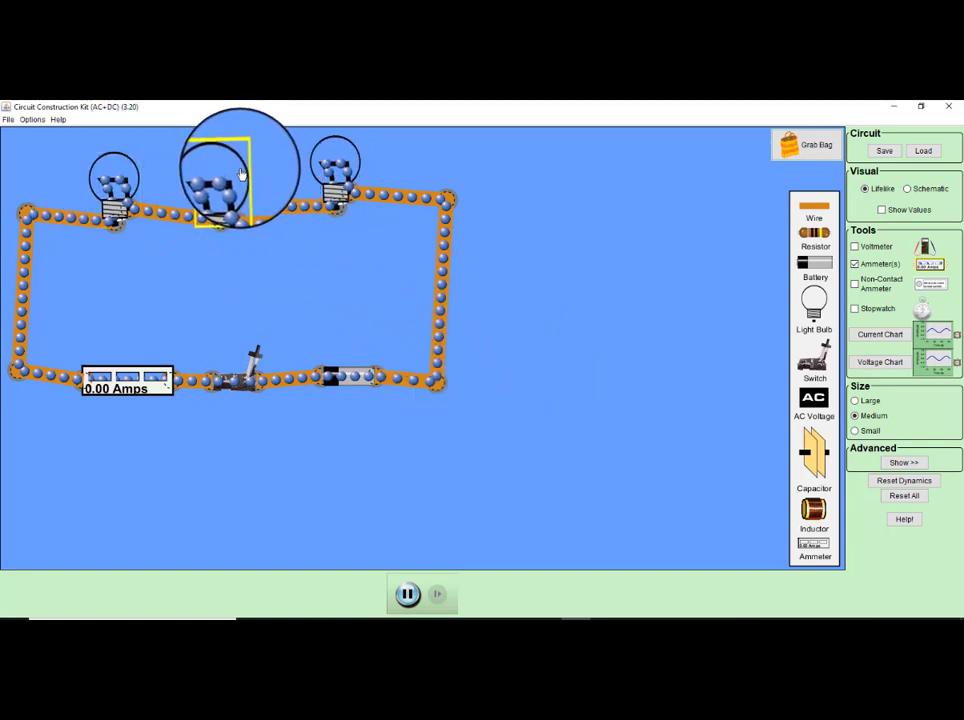
Step: Set the battery's voltage to 100 volts and show the component values
right_click(334, 376)
left_click(360, 379)
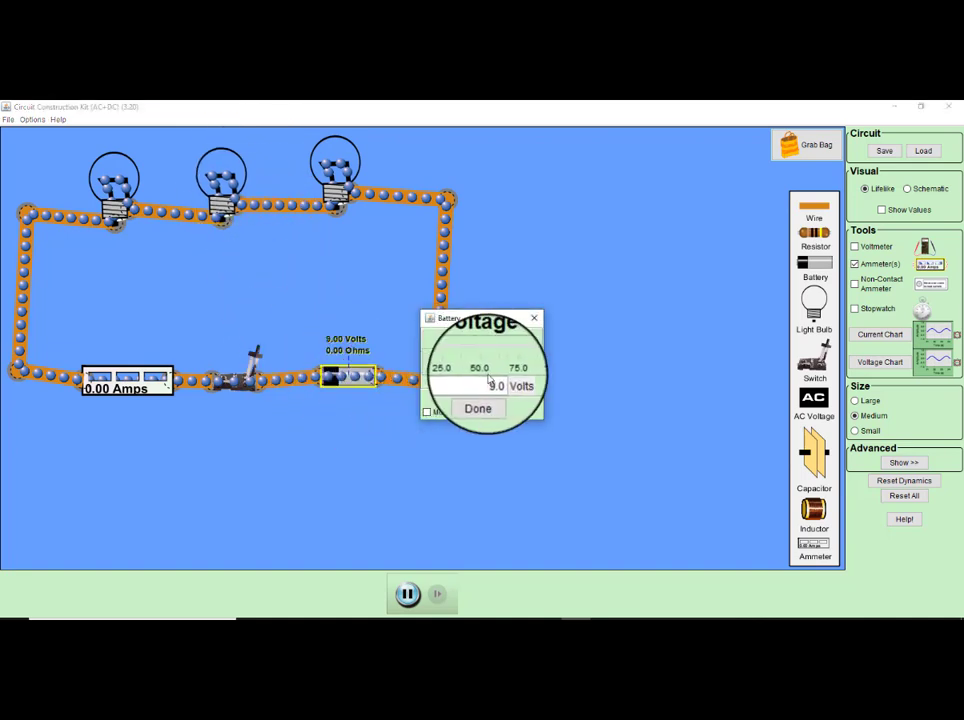
left_click_drag(441, 362, 551, 370)
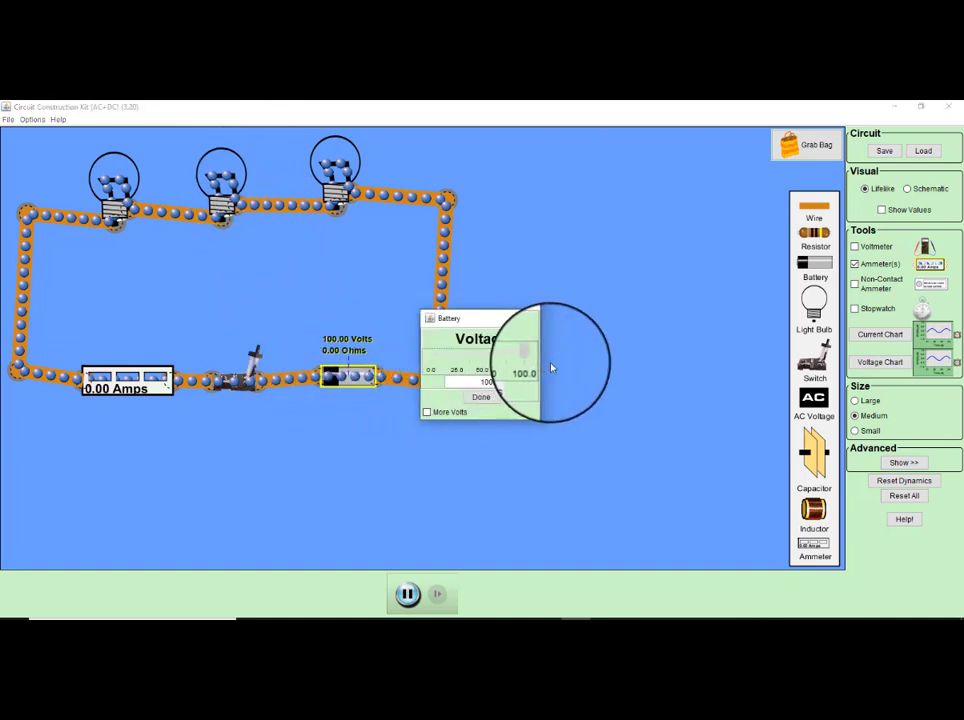
left_click(484, 400)
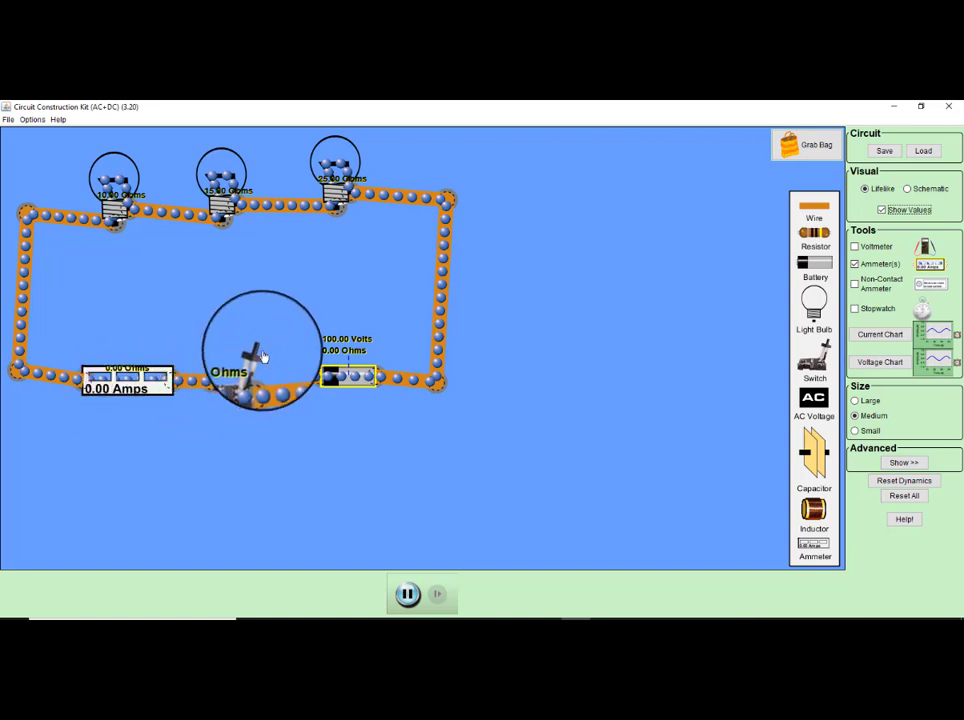
Step: Close the switch to read the current in the three-bulb series circuit, and open it again
left_click(238, 374)
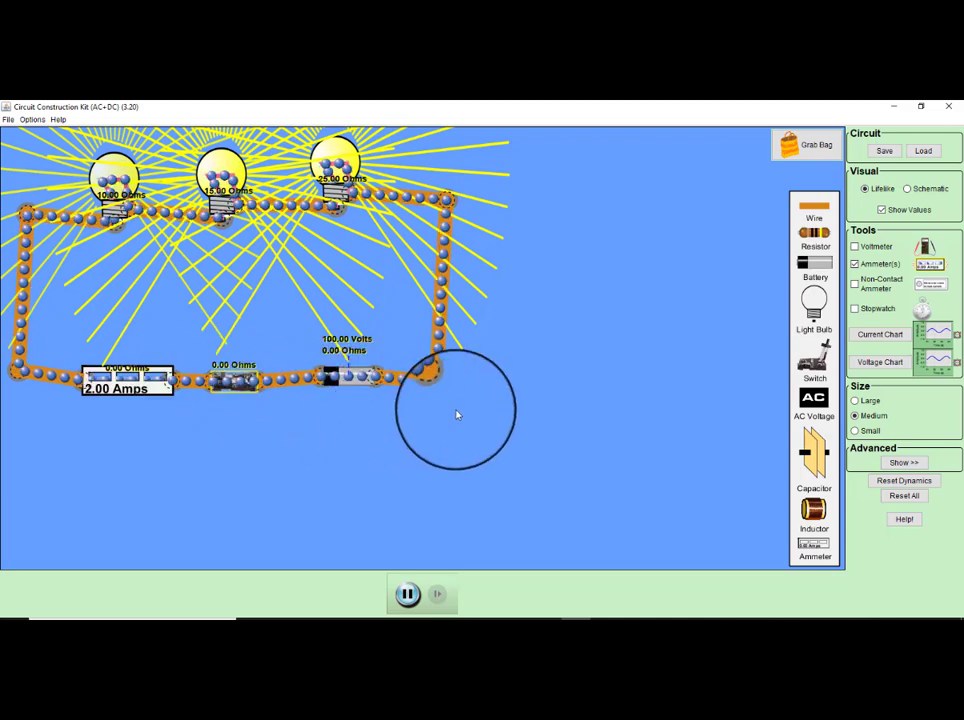
left_click(238, 364)
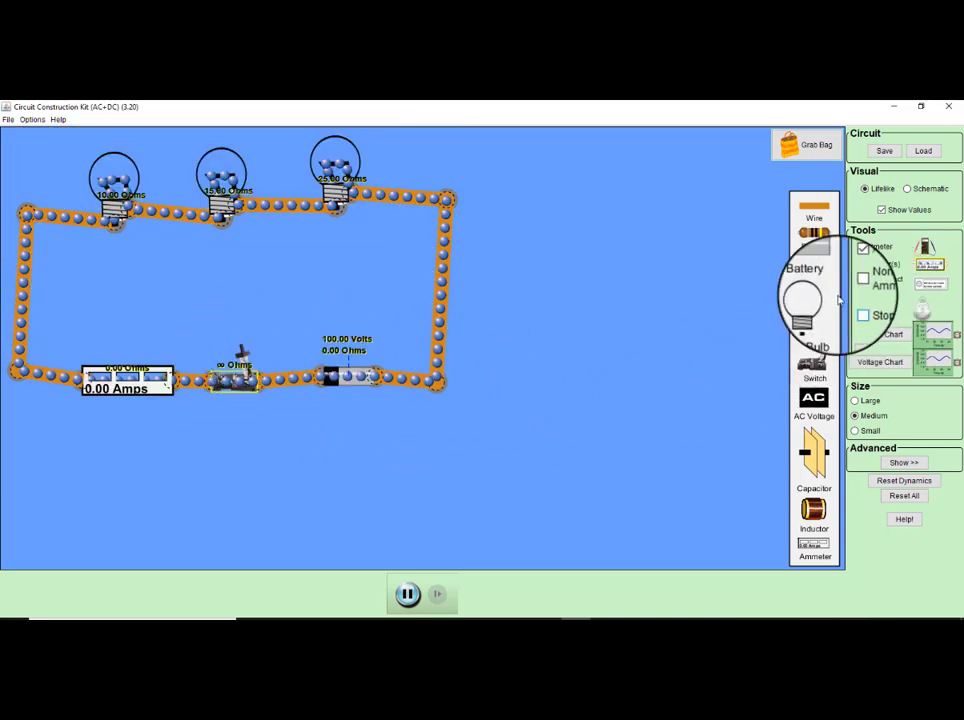
Step: Place a separate light bulb to the right of the series circuit and set its resistance to 50 ohms
left_click_drag(820, 300, 698, 214)
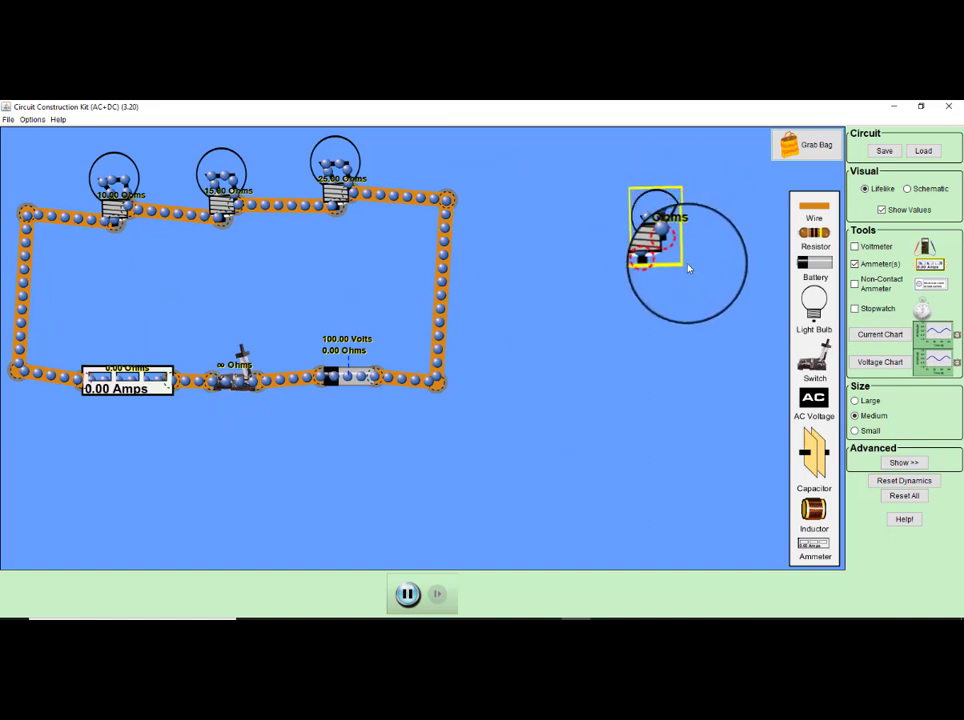
left_click_drag(688, 268, 686, 265)
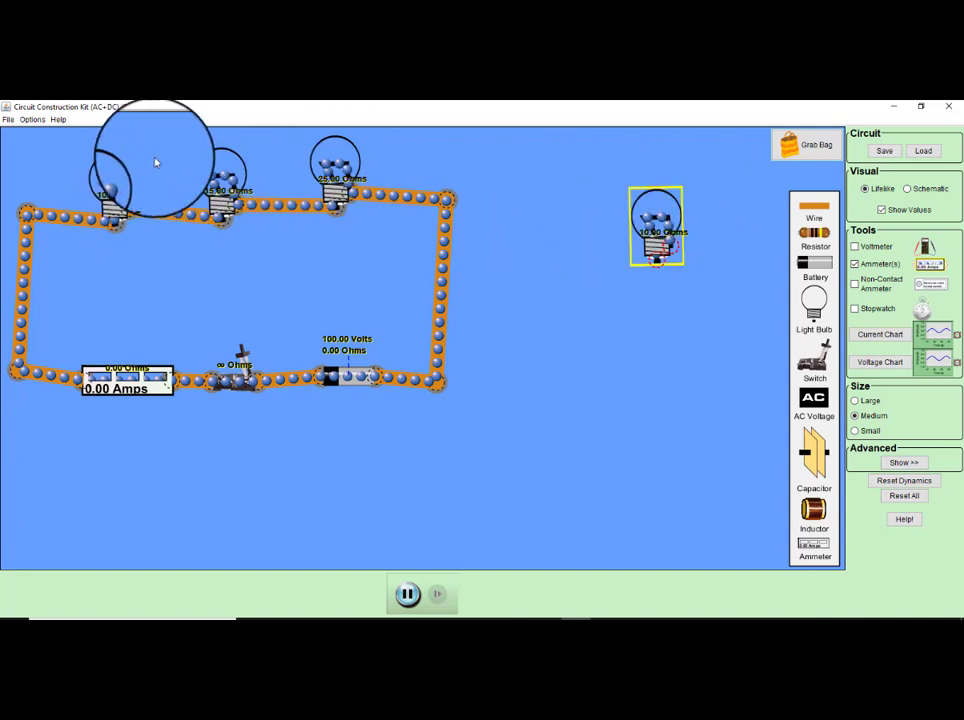
right_click(652, 211)
left_click(692, 217)
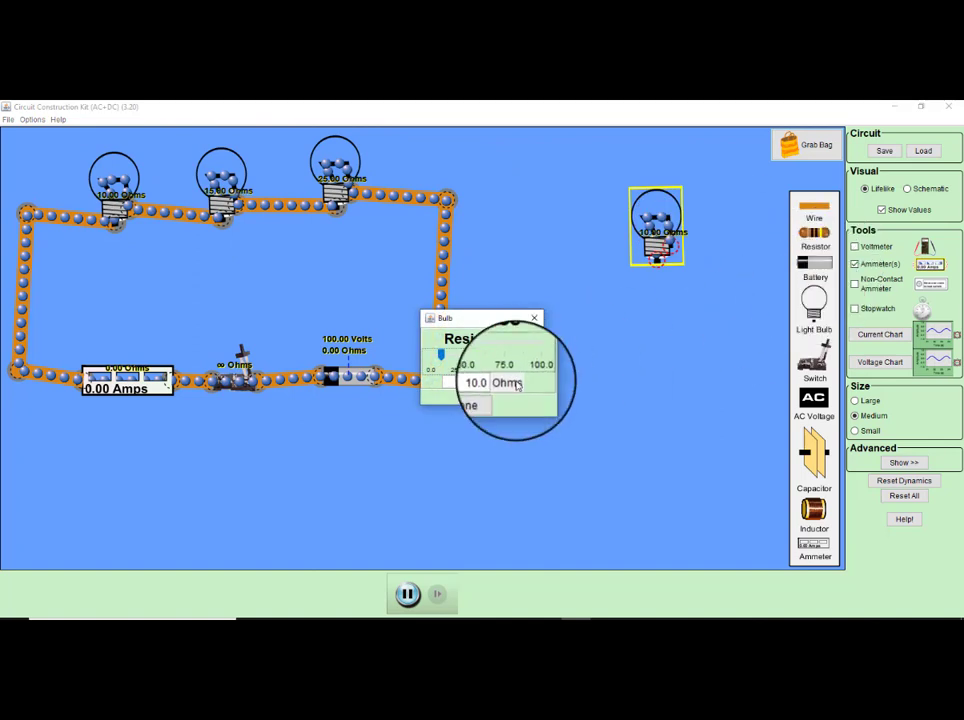
left_click_drag(483, 382, 514, 382)
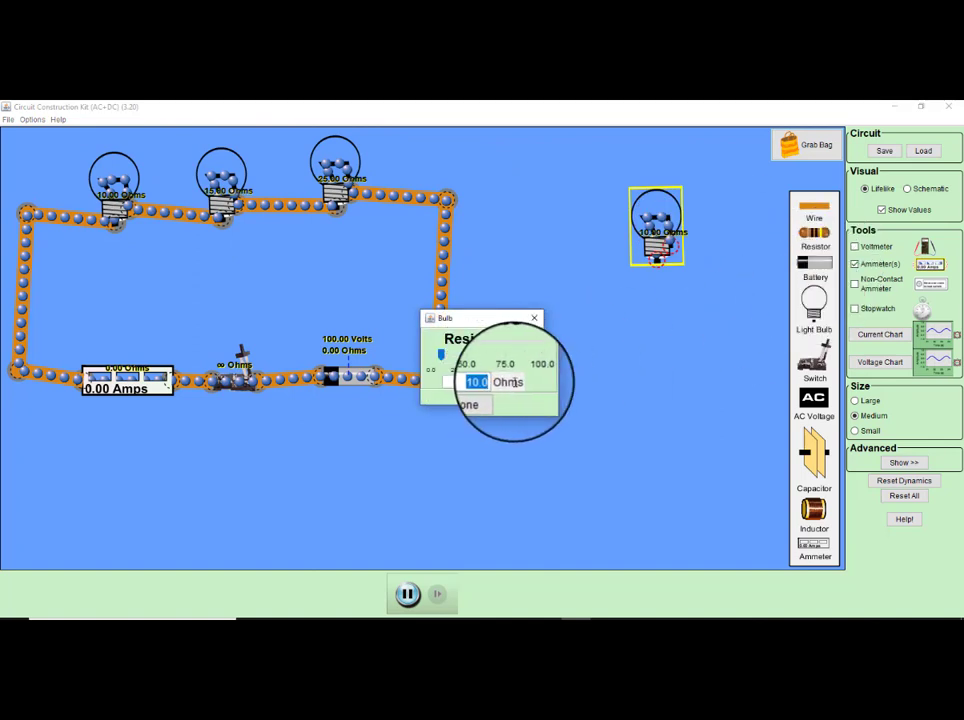
type("50")
left_click(466, 402)
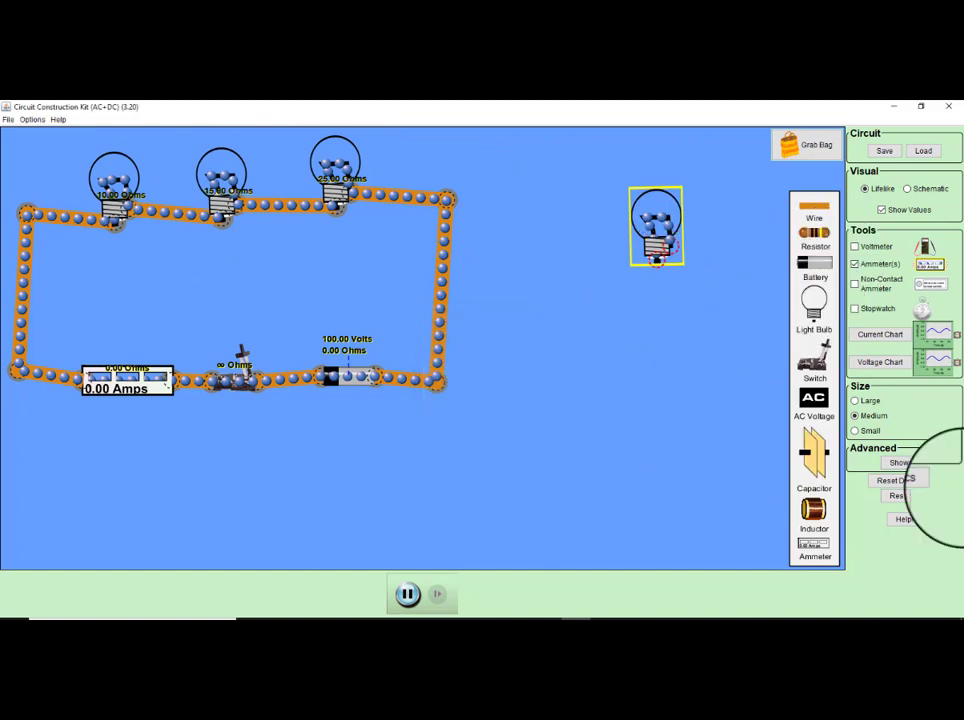
Step: Place a battery, a switch and an ammeter joined end to end in a row below the 50 ohm bulb
left_click_drag(825, 272, 716, 368)
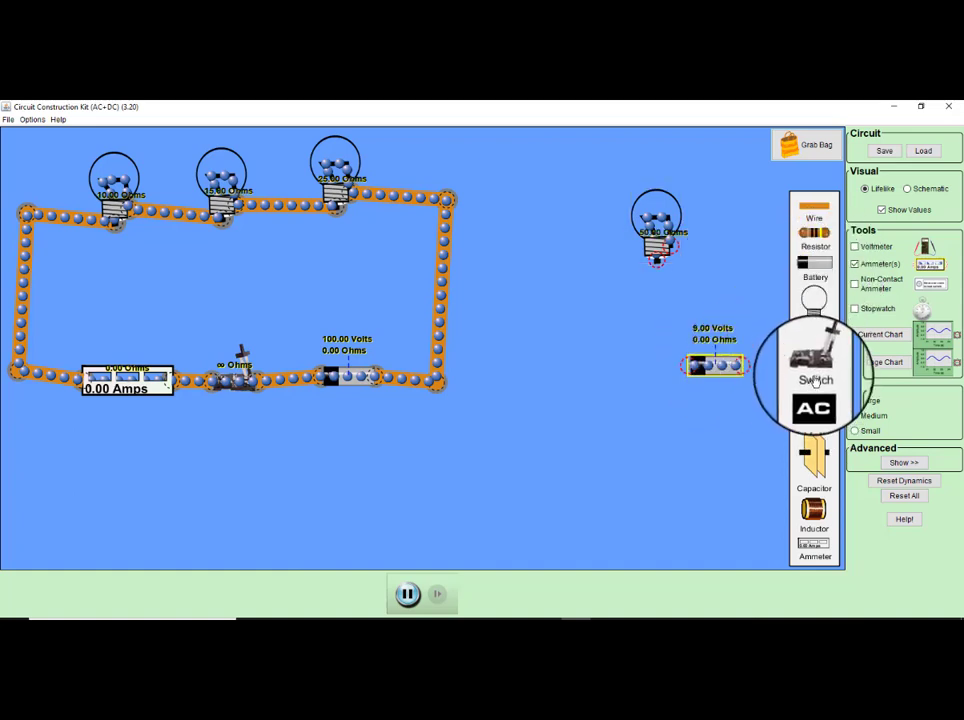
left_click_drag(812, 390, 643, 370)
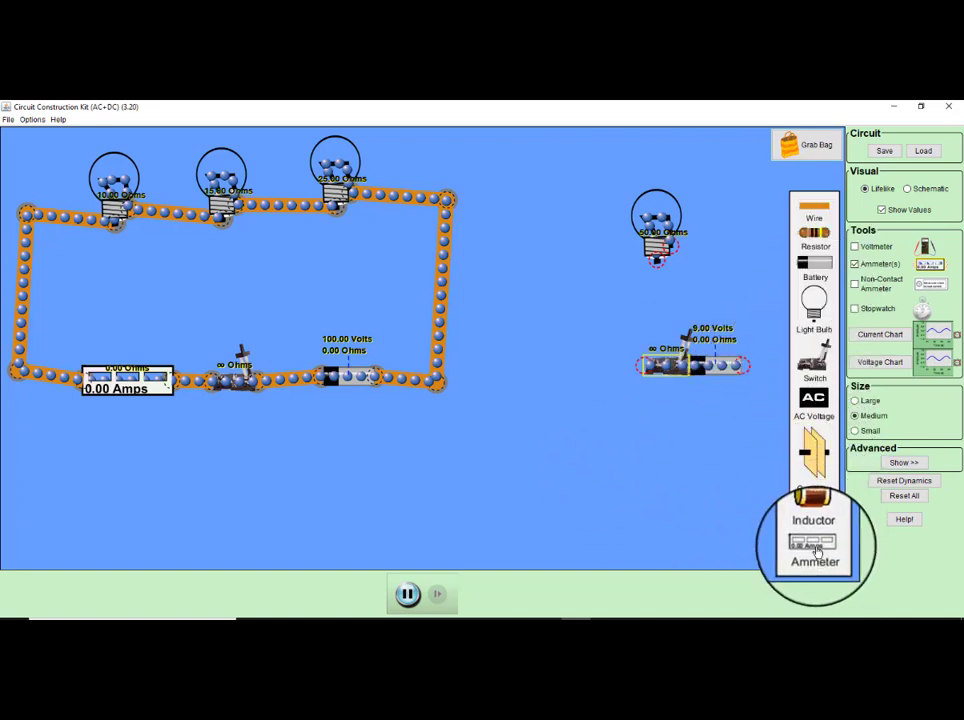
left_click_drag(818, 562, 603, 386)
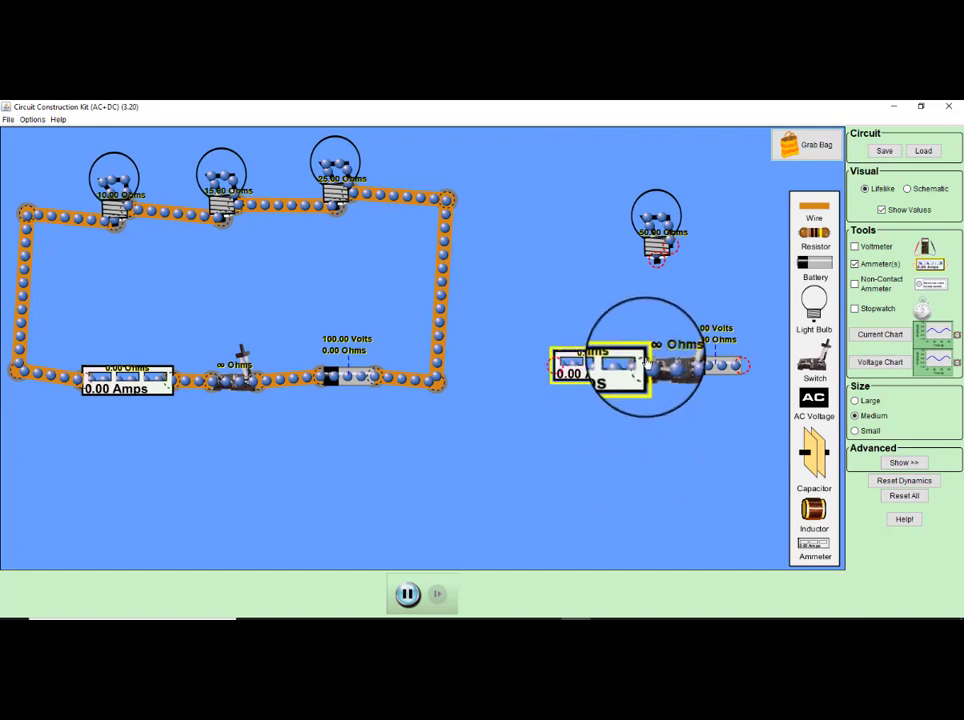
Step: Move the battery row lower and wire the 50 ohm bulb's side contact to the battery's free end with three wires
left_click_drag(814, 205, 706, 240)
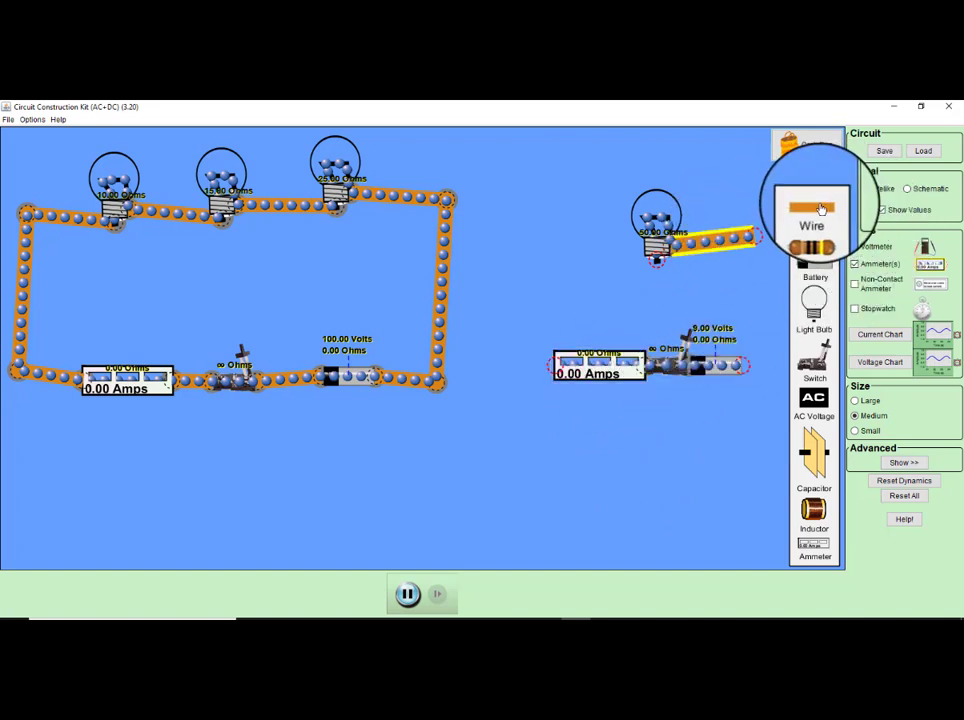
left_click_drag(820, 209, 771, 302)
left_click_drag(709, 375, 667, 444)
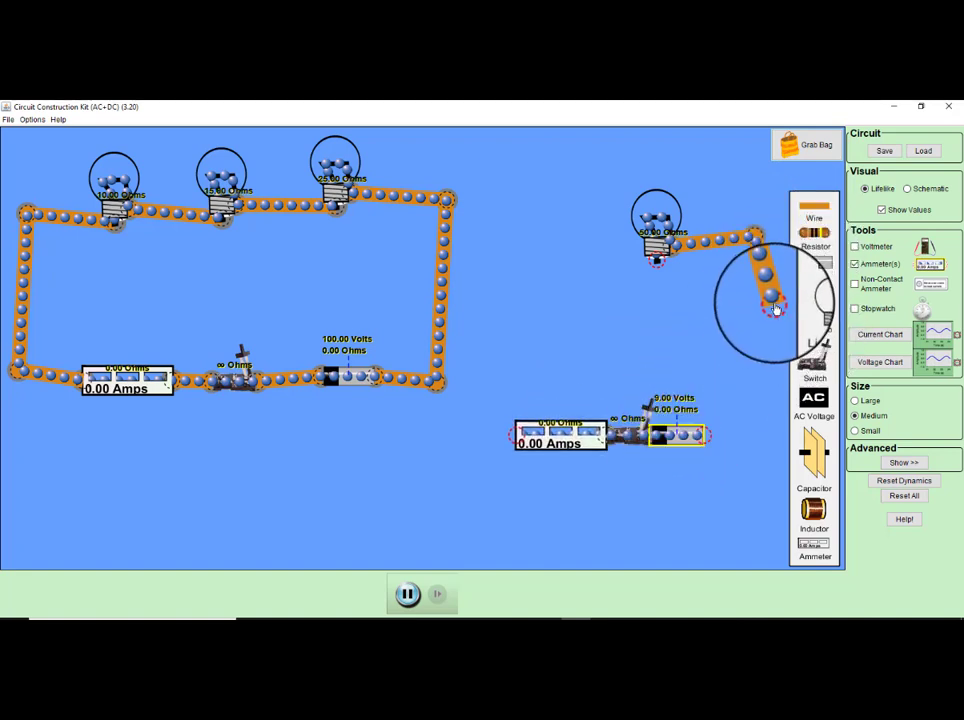
left_click_drag(775, 308, 760, 435)
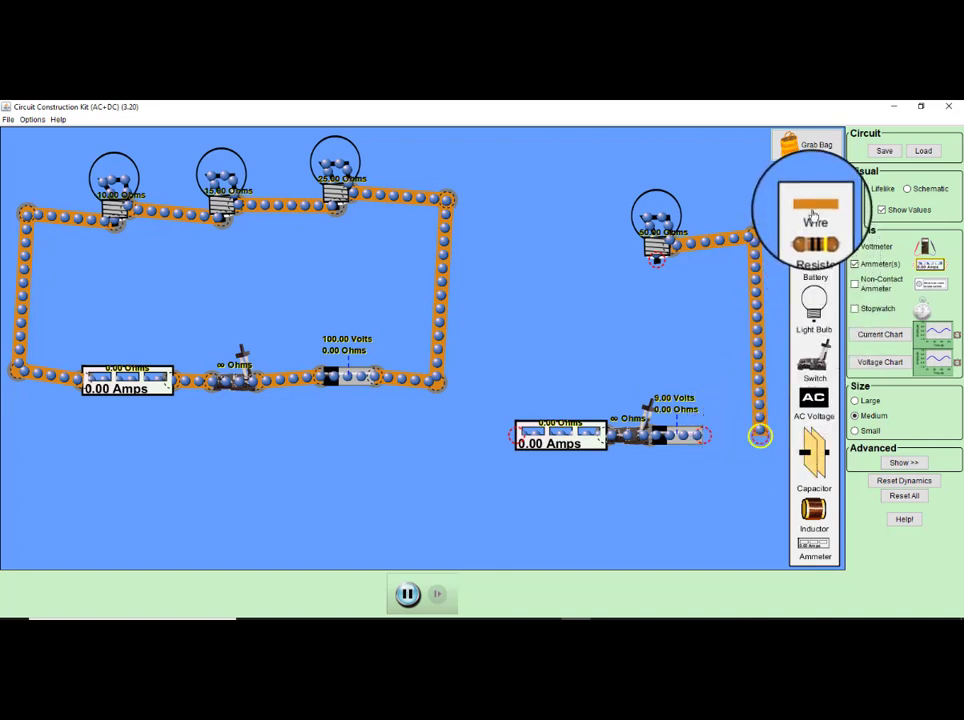
left_click_drag(815, 217, 732, 430)
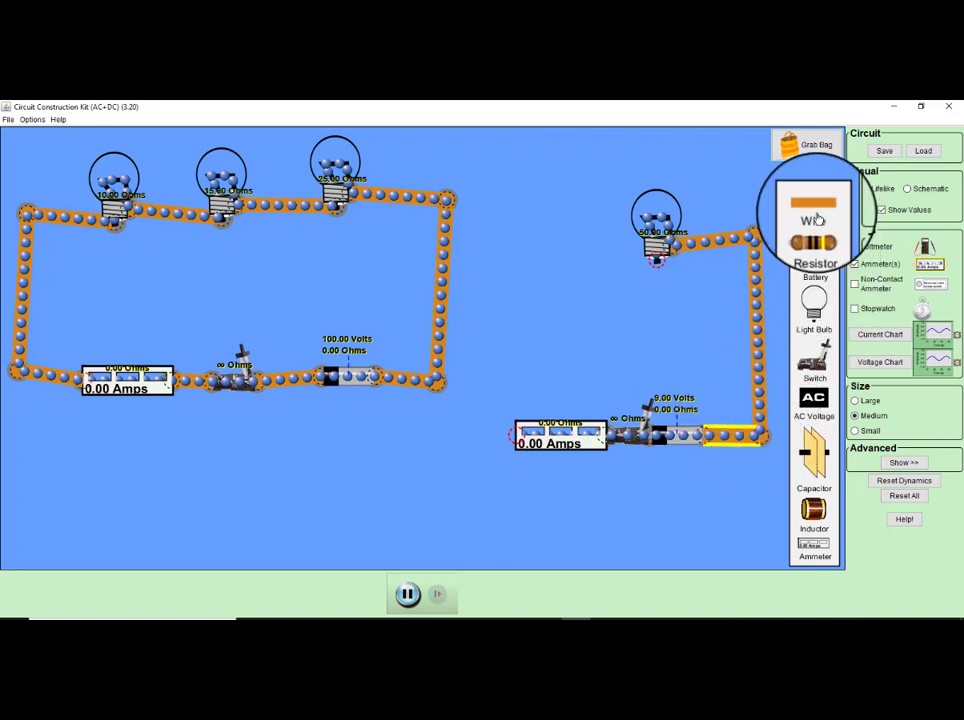
Step: Wire the 50 ohm bulb's base contact to the ammeter's free end with three wires, closing the second loop
left_click_drag(815, 218, 620, 268)
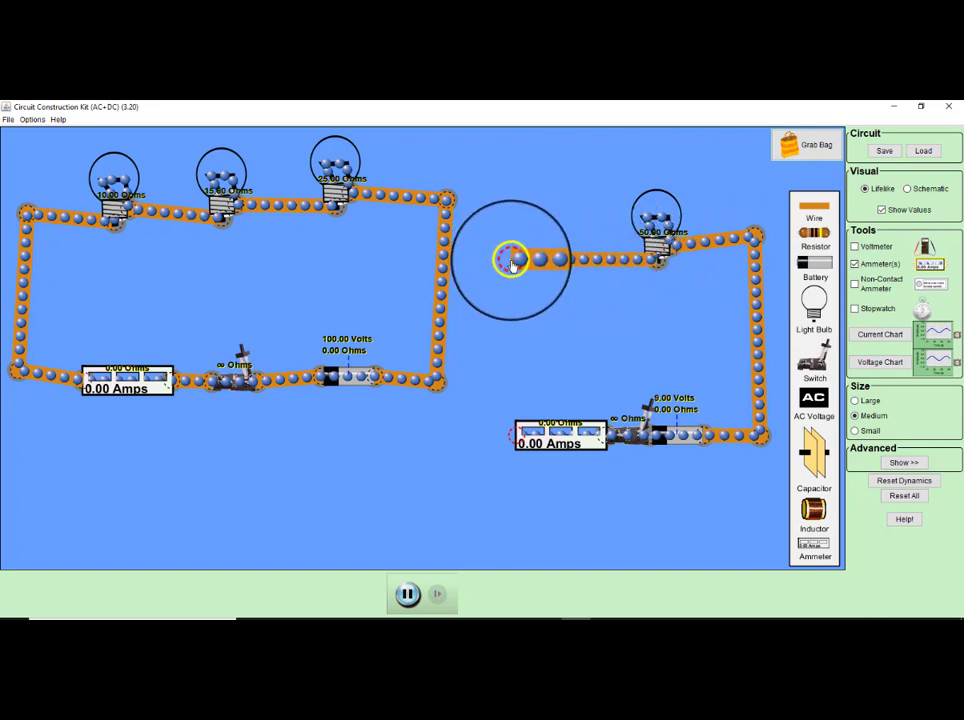
left_click_drag(815, 215, 487, 429)
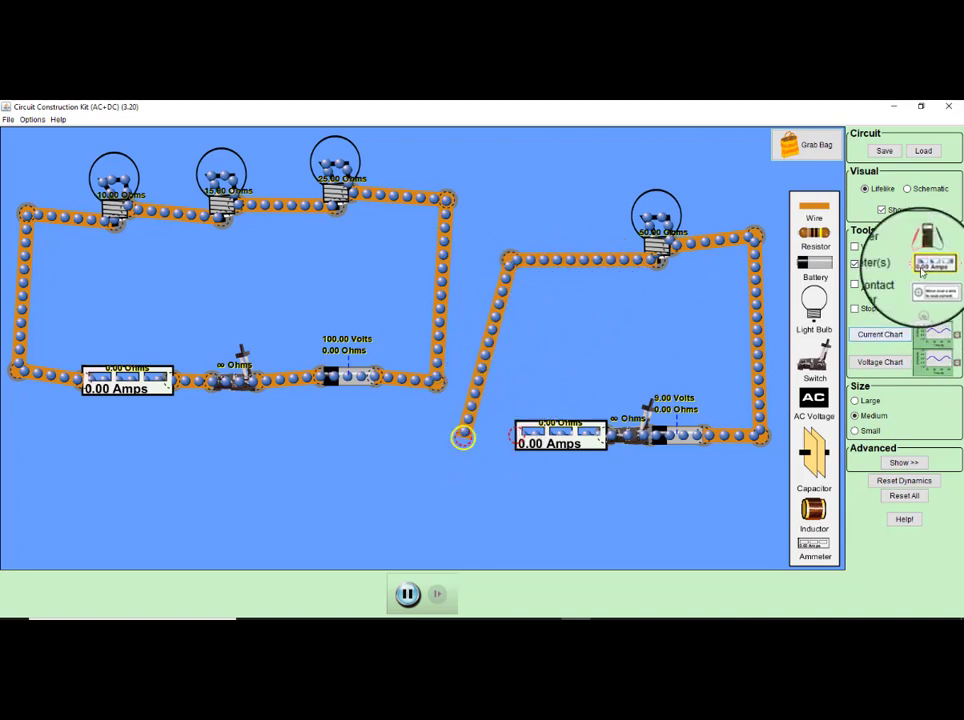
left_click_drag(818, 210, 565, 447)
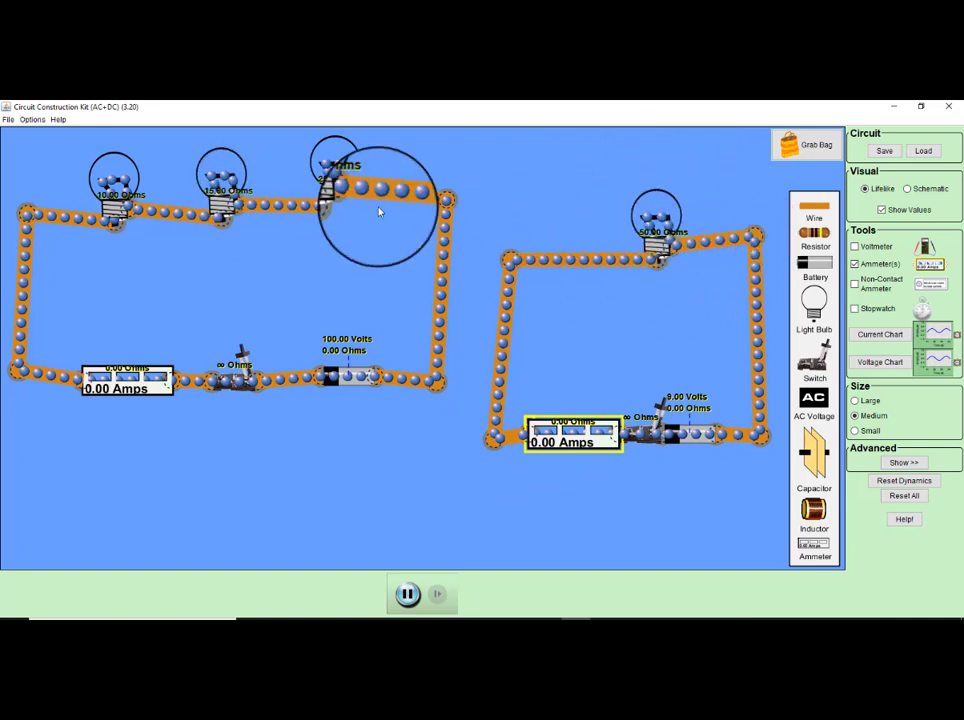
Step: Set the voltage of the battery in the single-bulb circuit to 100 volts and keep the component values shown
right_click(690, 433)
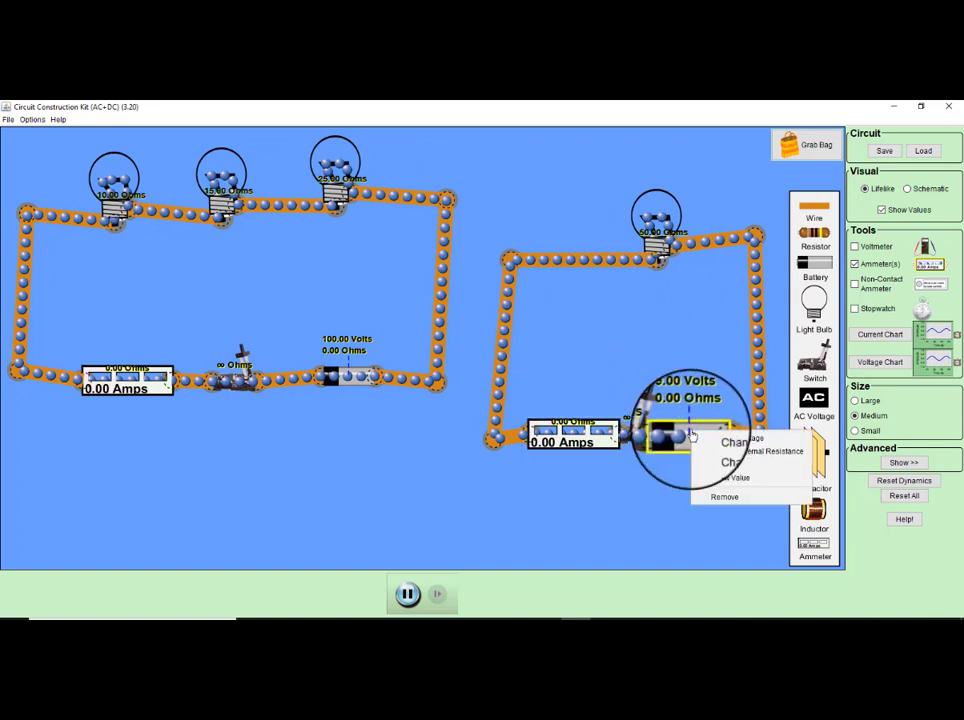
left_click(714, 440)
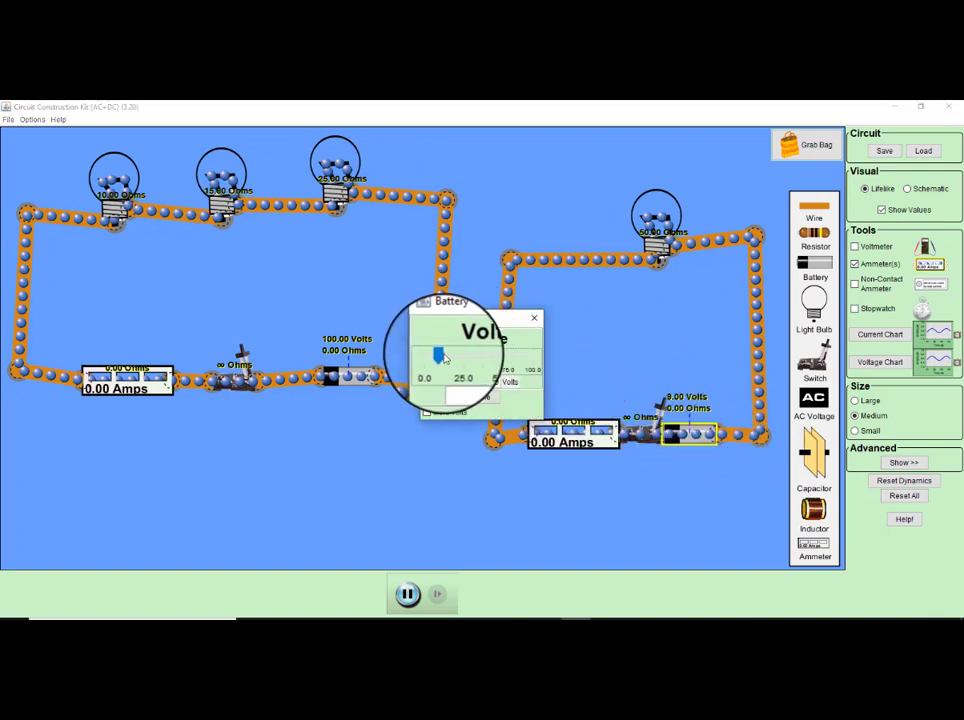
left_click_drag(443, 358, 562, 361)
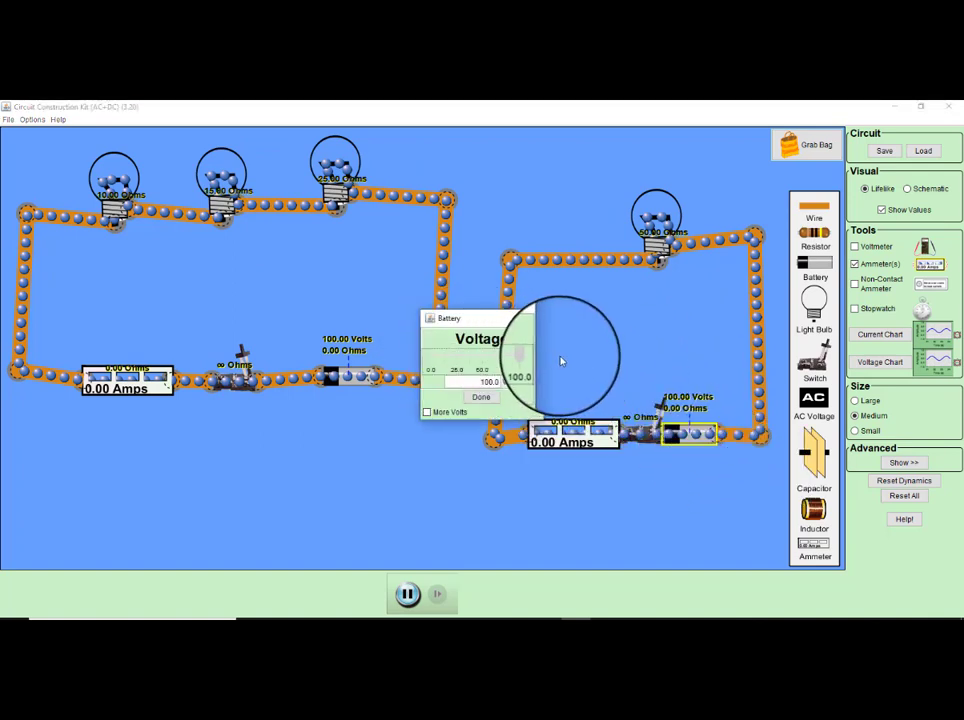
left_click(478, 396)
left_click(912, 211)
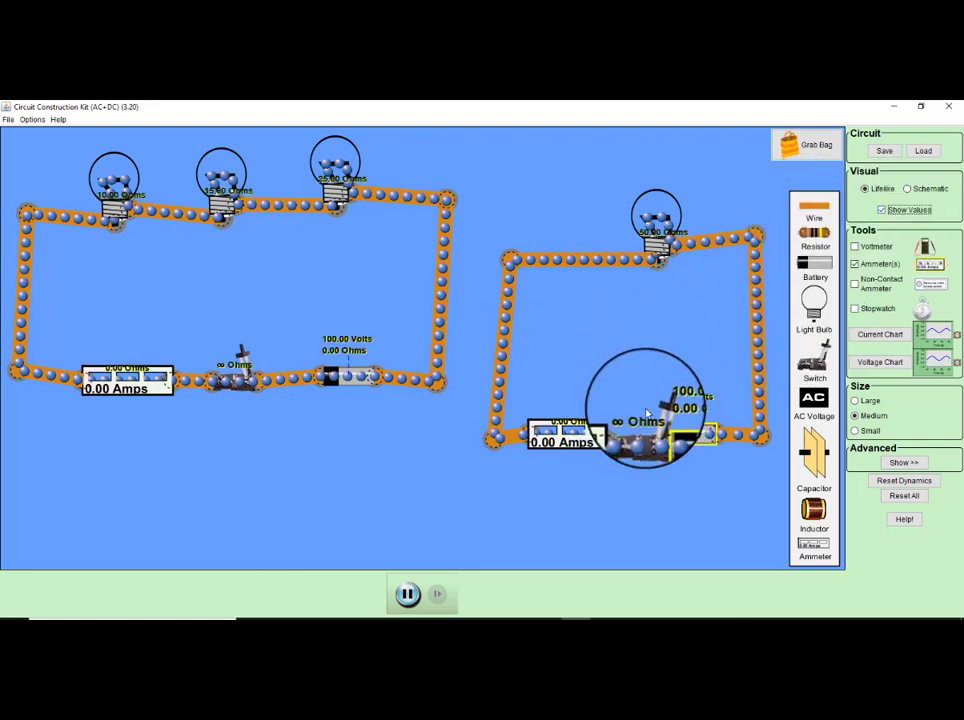
Step: Close the switches of the three-bulb circuit and the single 50 ohm bulb circuit to compare their currents
left_click(241, 358)
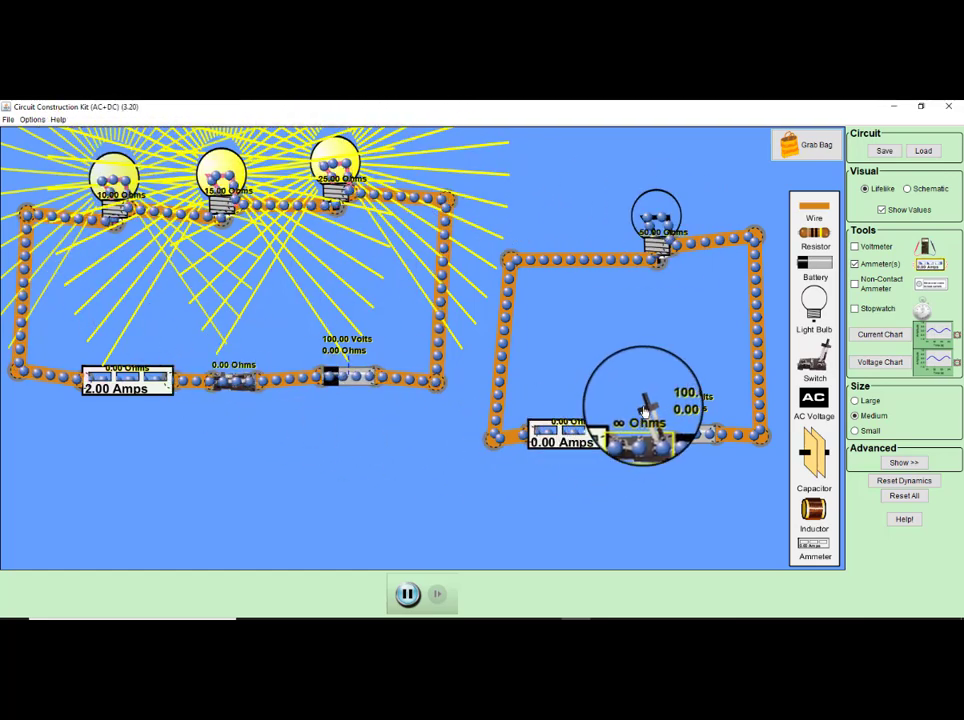
left_click(646, 410)
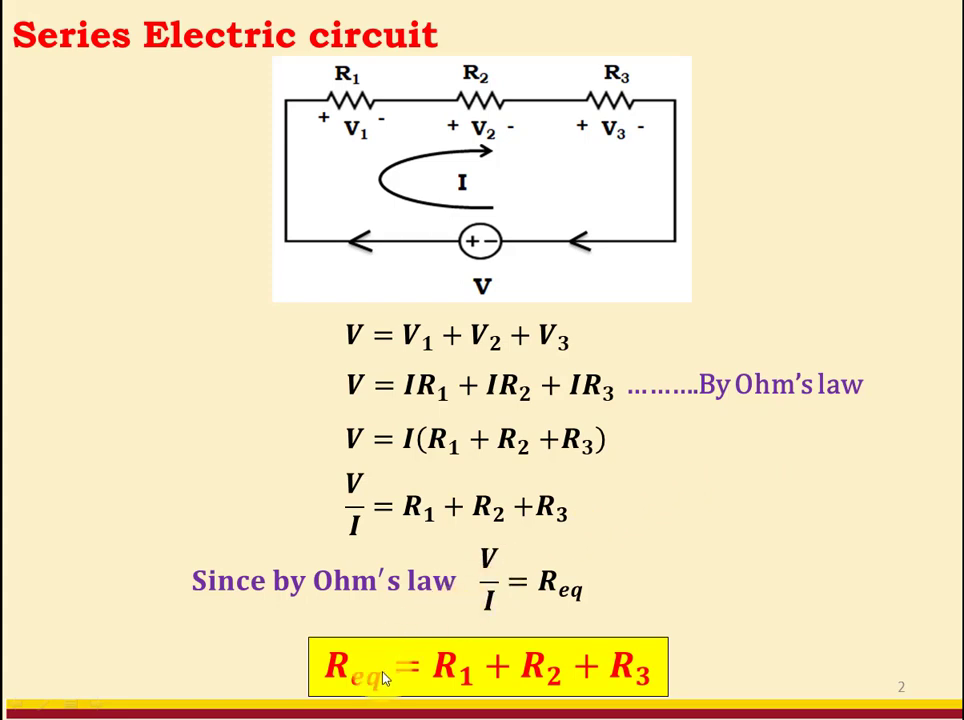
left_click(703, 641)
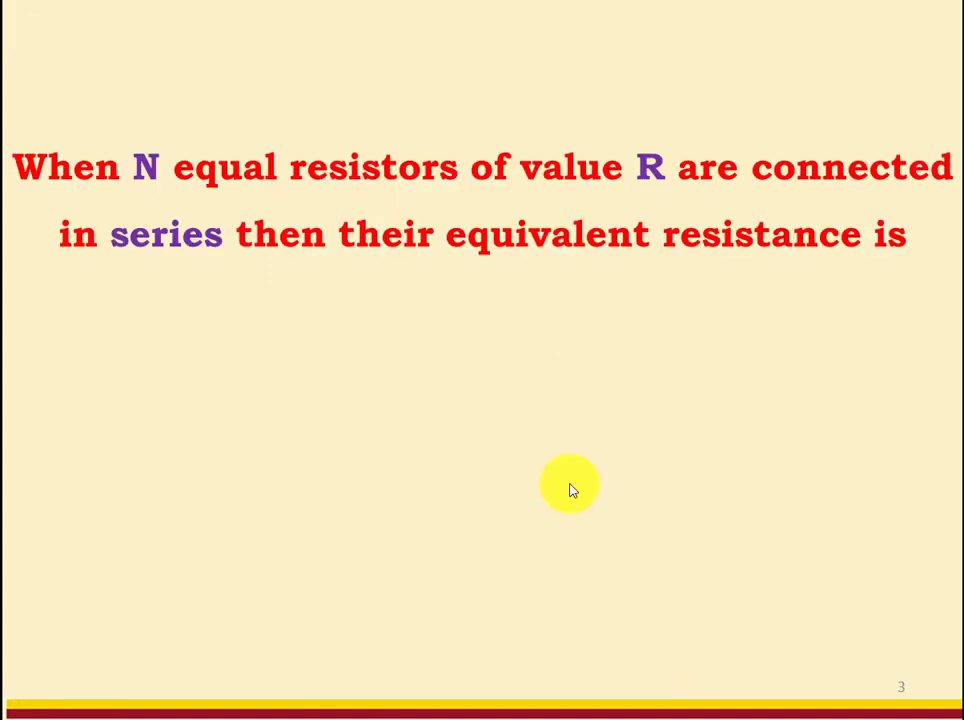